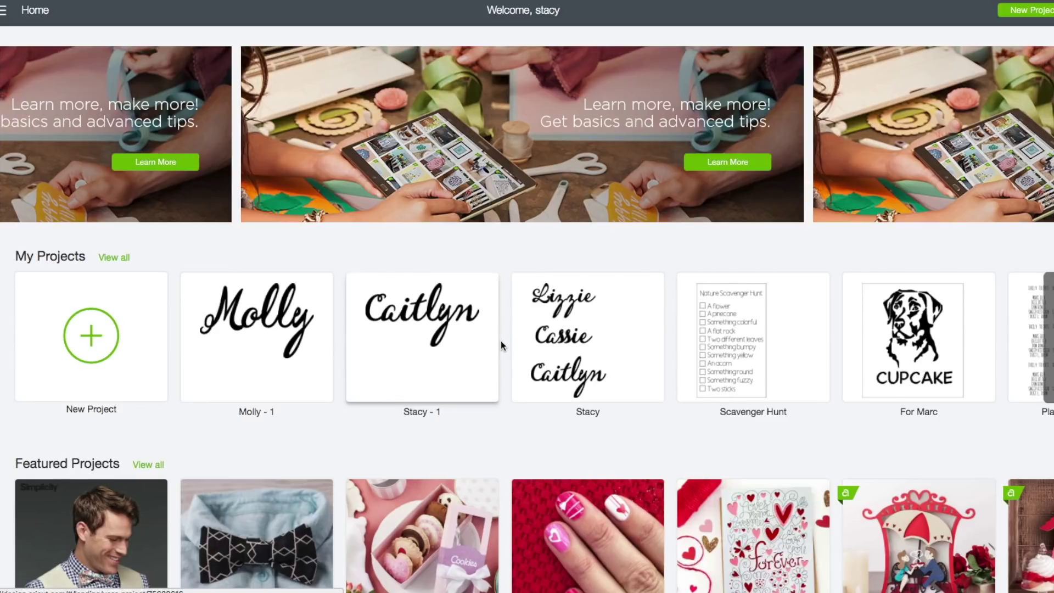
# Open the full list of Cricut Access projects and filter the projects by the Photo Memories category
pyautogui.scroll(-3, 502, 376)
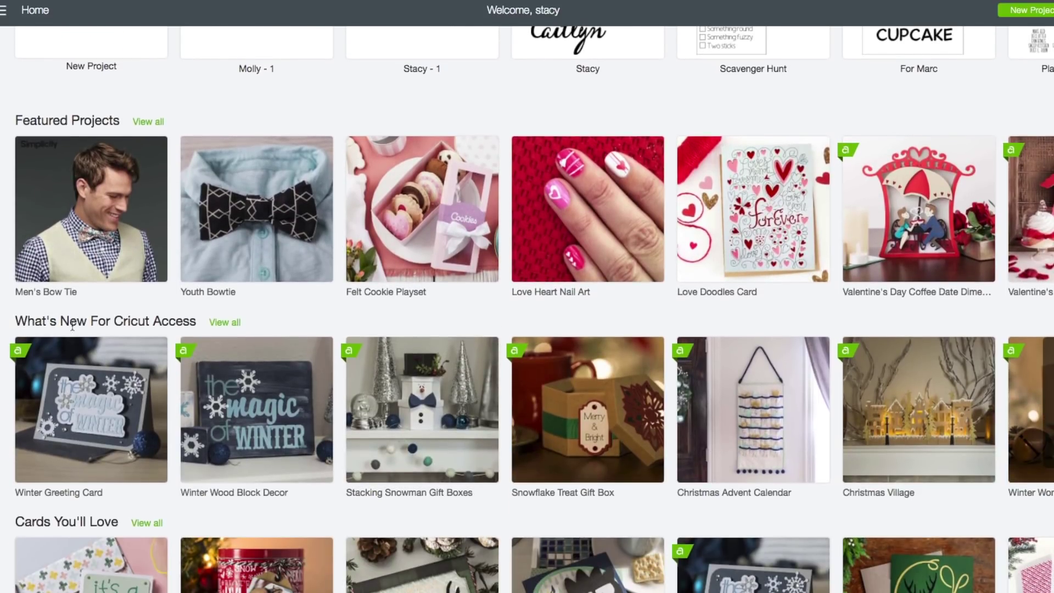
pyautogui.click(233, 323)
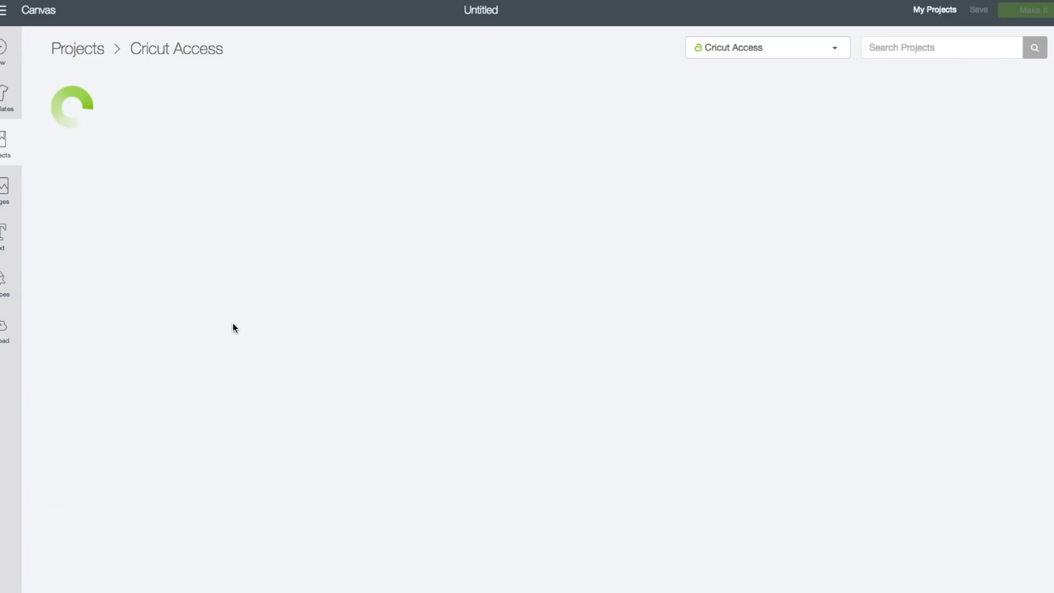
pyautogui.click(733, 52)
pyautogui.scroll(-2, 741, 278)
pyautogui.scroll(-3, 741, 279)
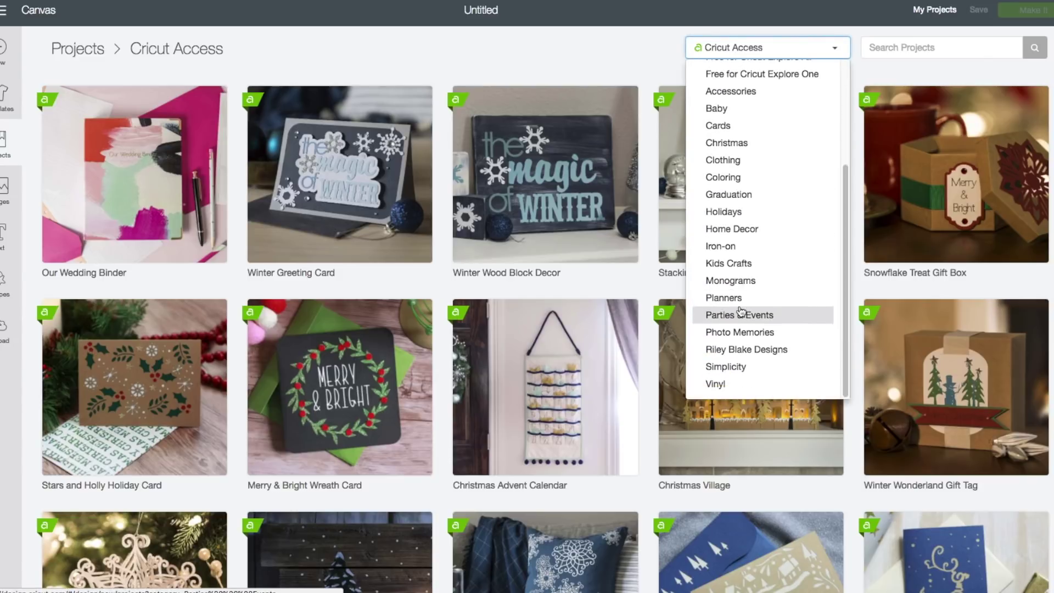
pyautogui.click(735, 332)
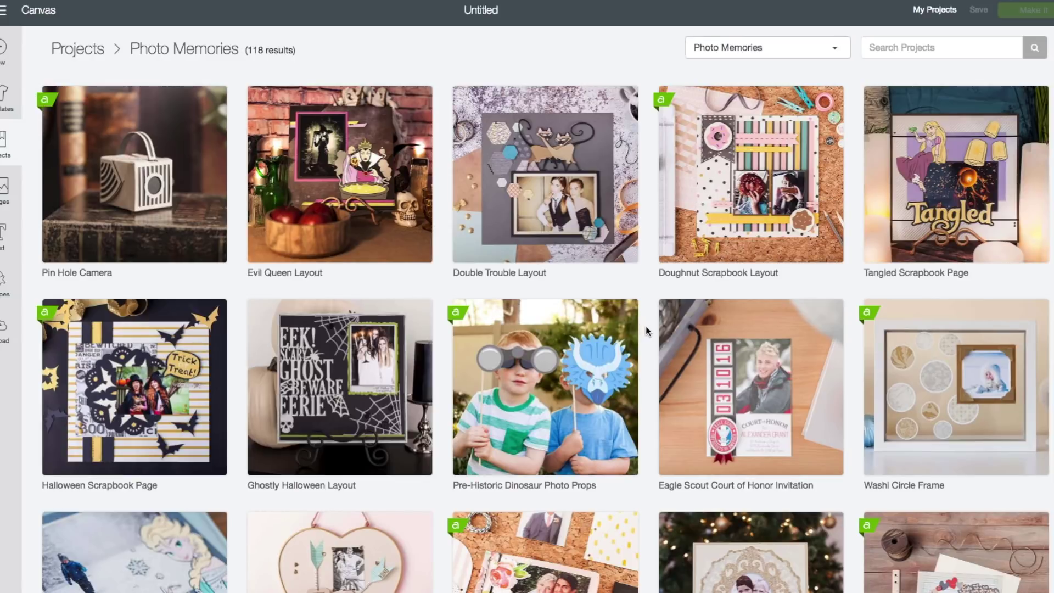
# Browse the Photo Memories projects and open the details of the Love Love Love Layout
pyautogui.scroll(-2, 646, 327)
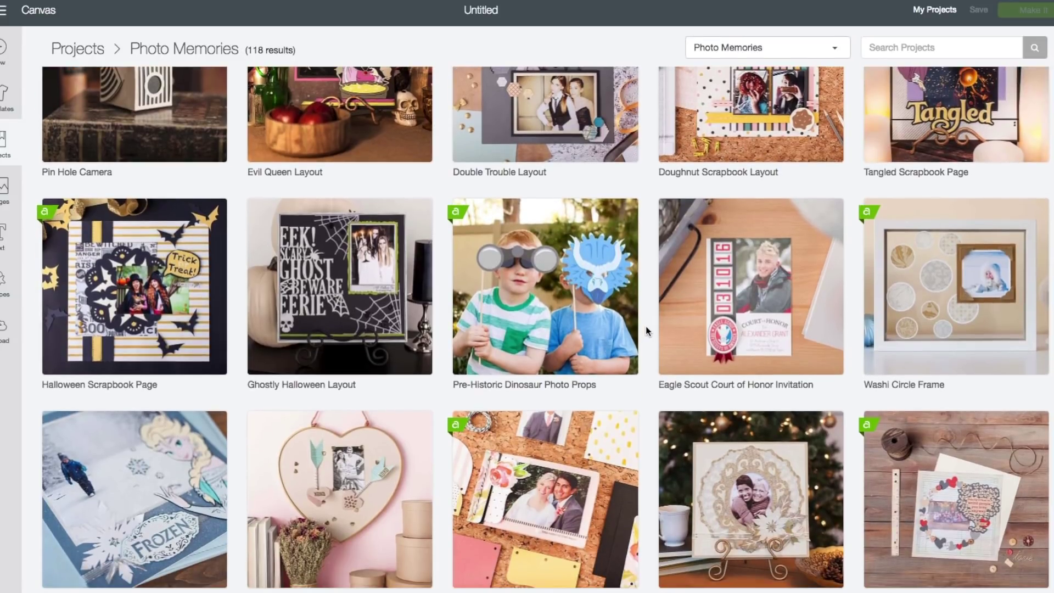
pyautogui.scroll(-5, 646, 326)
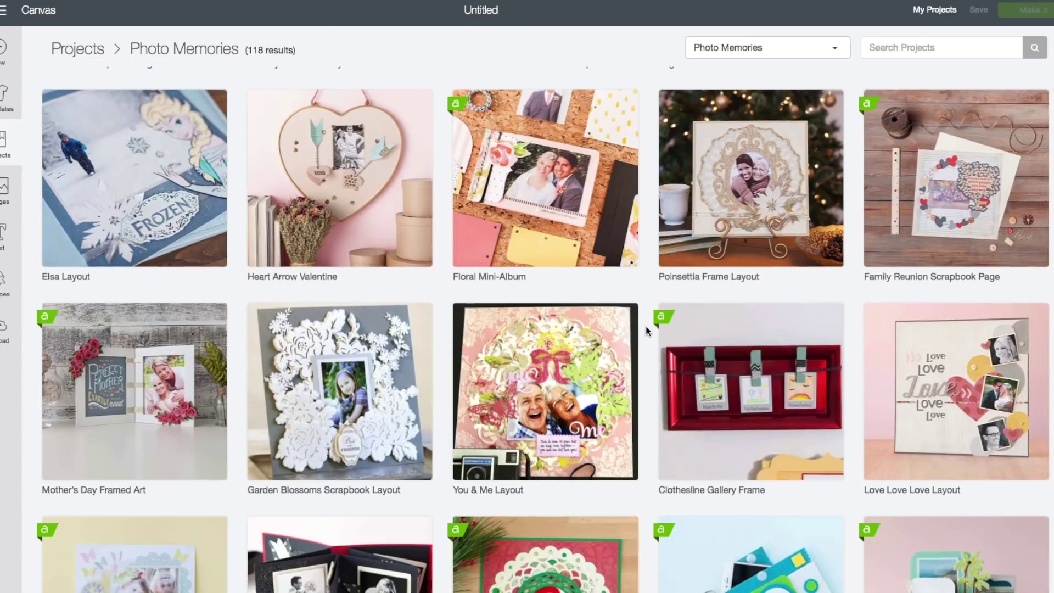
pyautogui.scroll(-1, 646, 326)
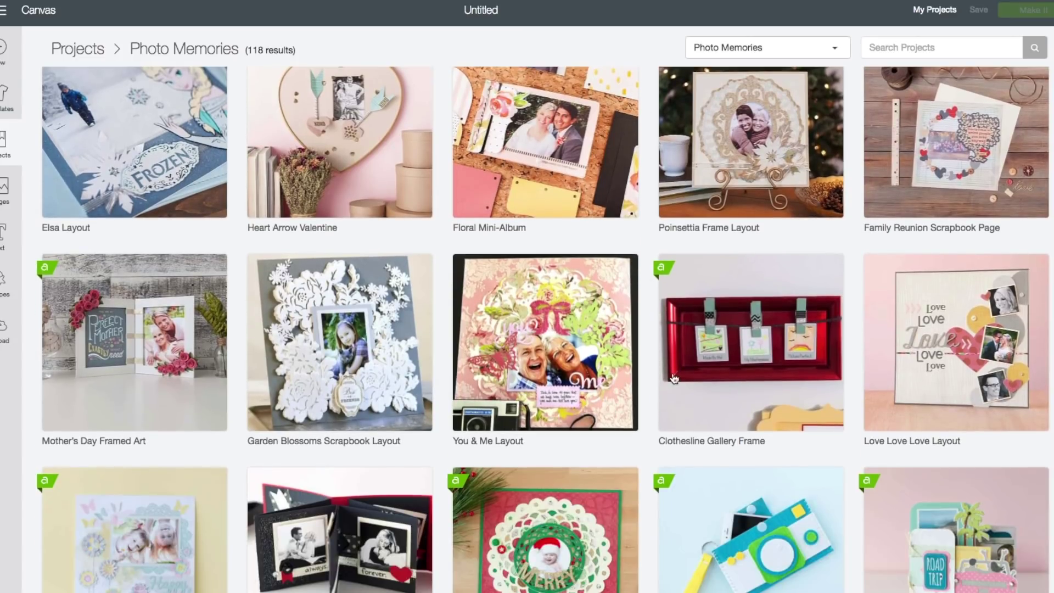
pyautogui.click(937, 357)
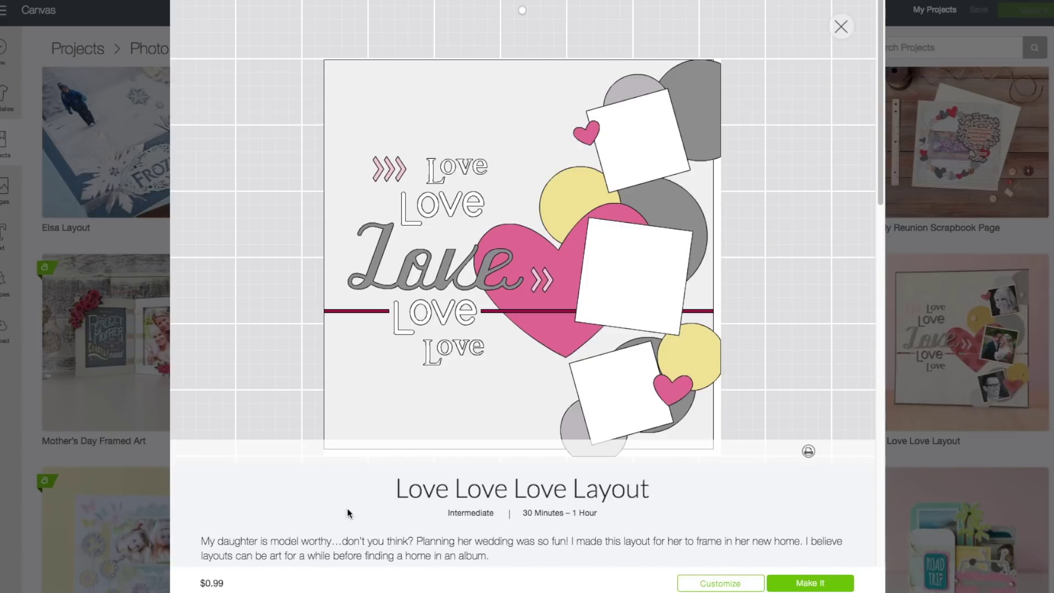
# Review the layout's materials, assembly notes, images and fonts, and open the project for customizing on the canvas
pyautogui.scroll(-7, 369, 494)
pyautogui.scroll(-8, 381, 481)
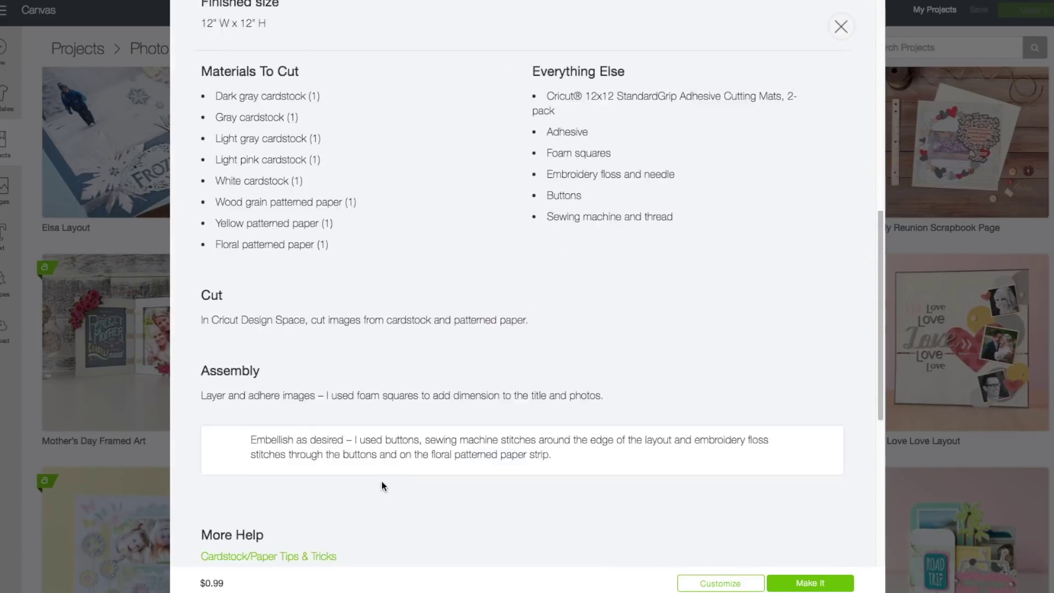
pyautogui.scroll(-2, 384, 487)
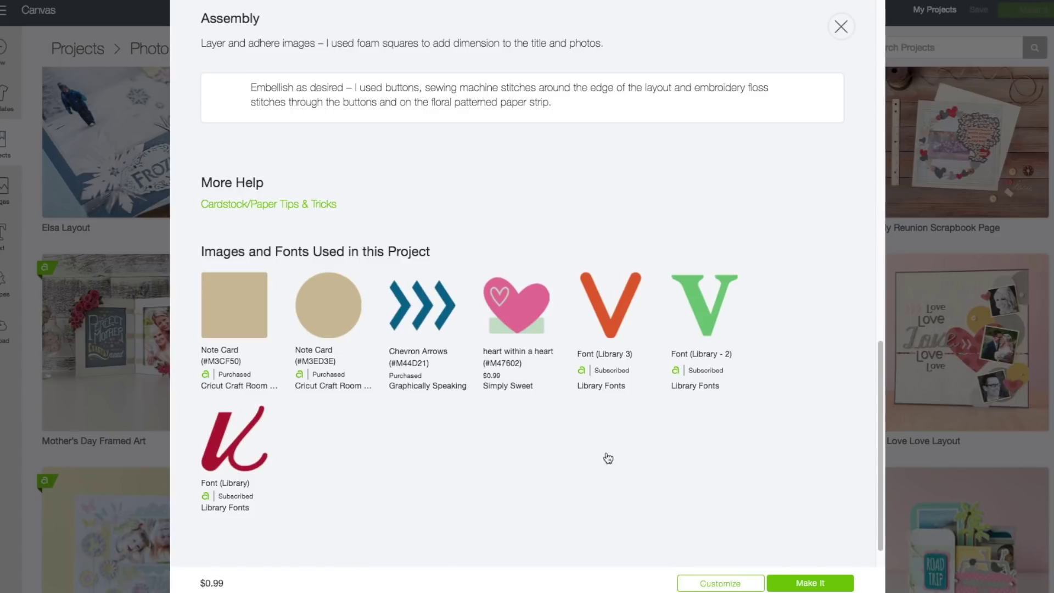
pyautogui.click(717, 583)
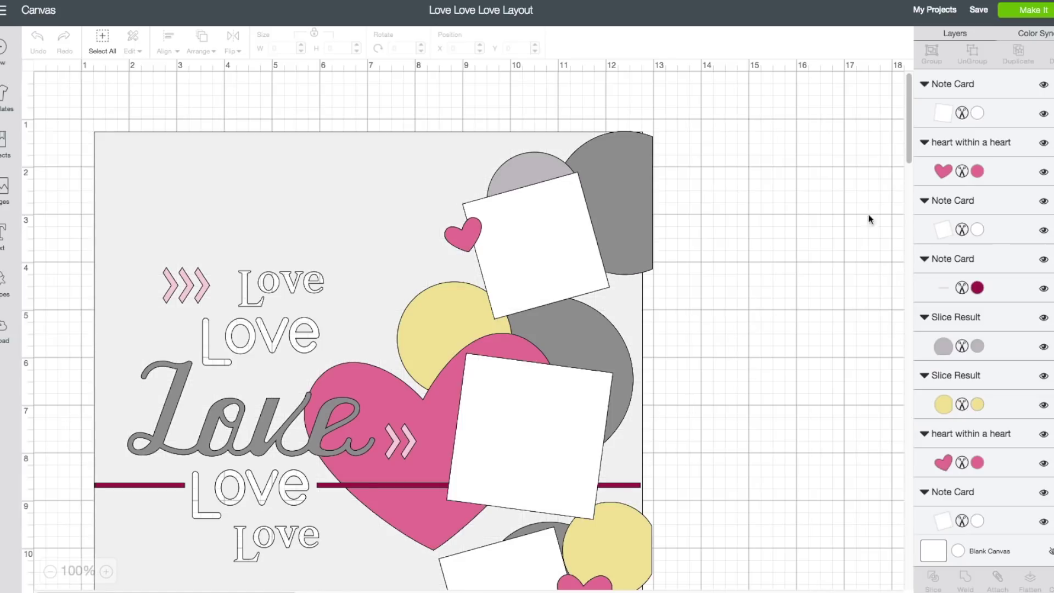
# Delete the large pink heart and the two small pink hearts from the layout
pyautogui.scroll(-3, 703, 203)
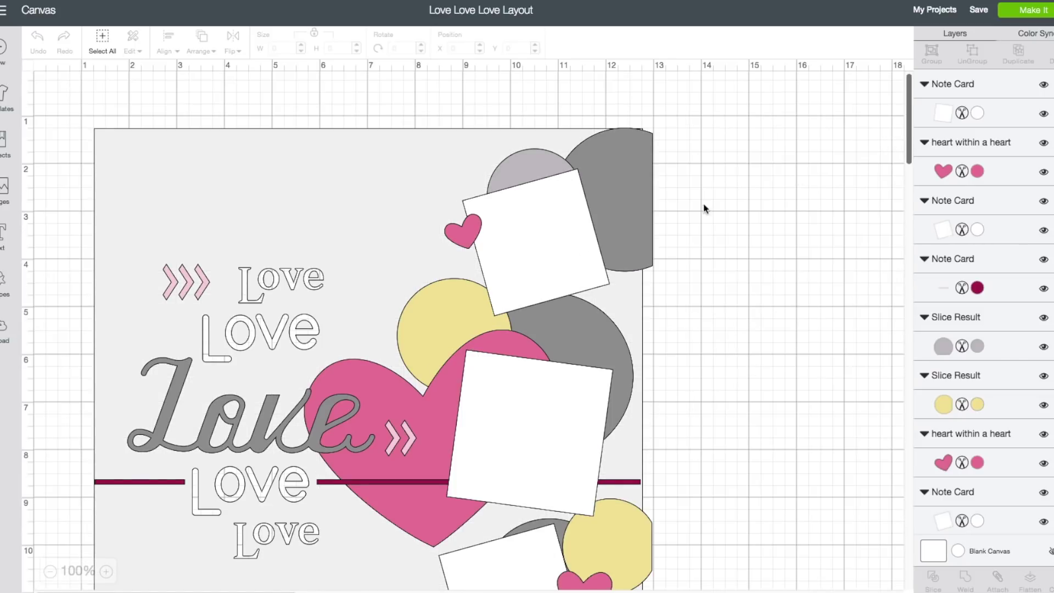
pyautogui.click(424, 367)
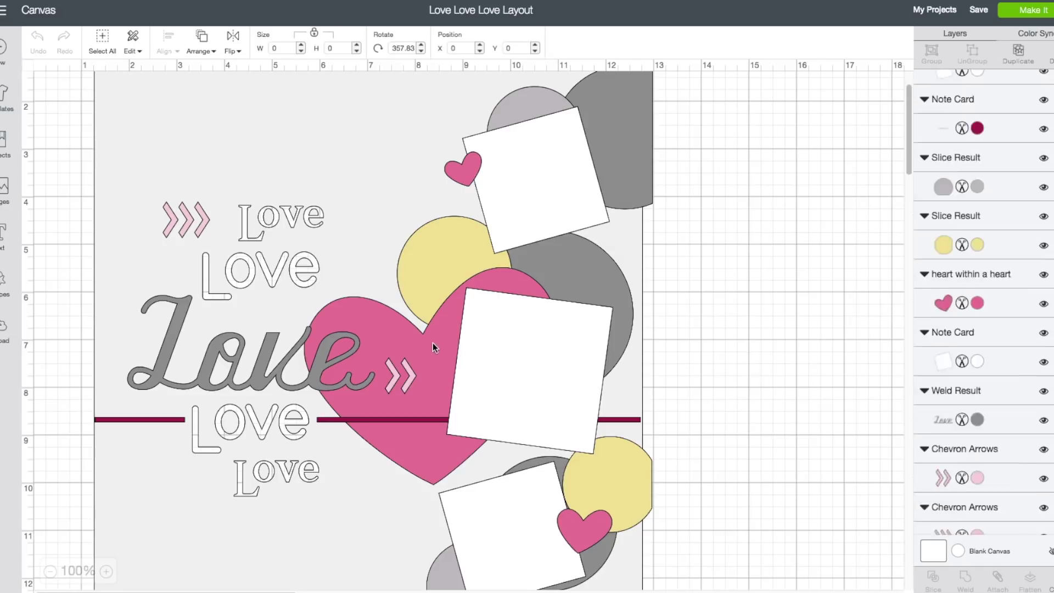
pyautogui.click(295, 259)
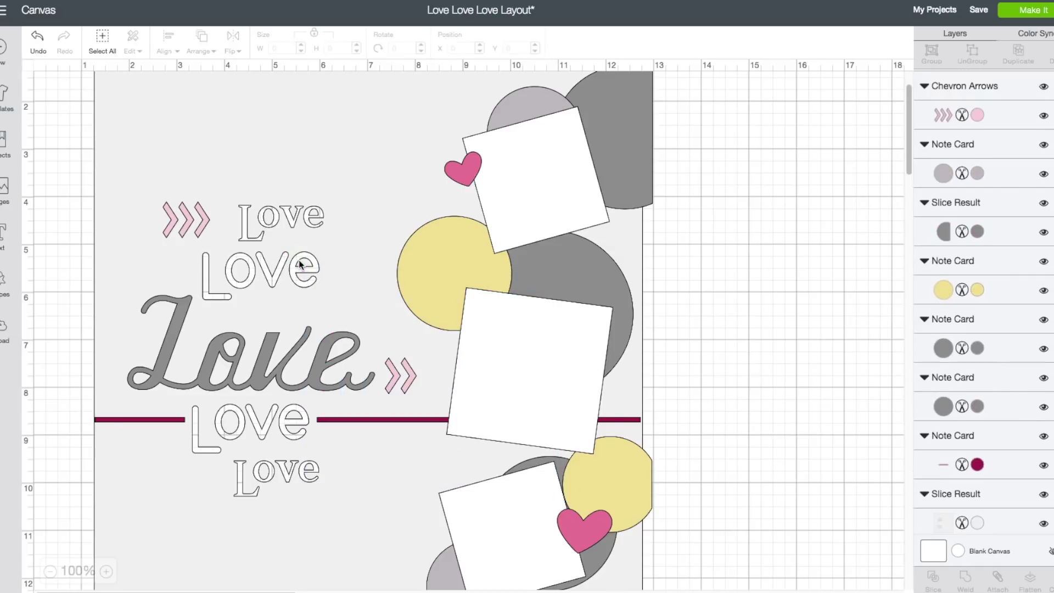
pyautogui.click(456, 180)
pyautogui.press('Delete')
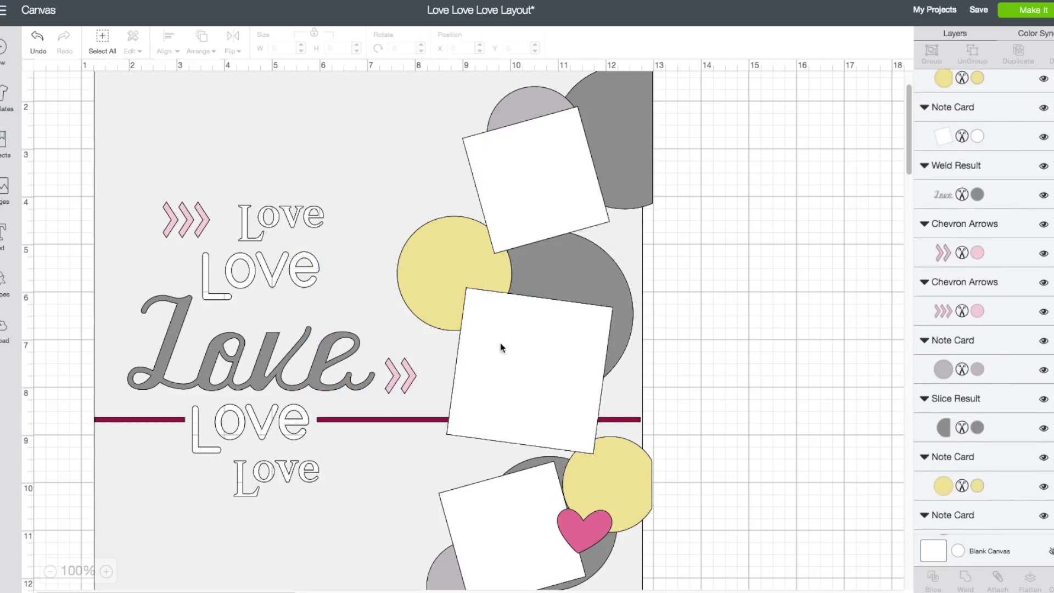
pyautogui.click(584, 528)
pyautogui.click(548, 499)
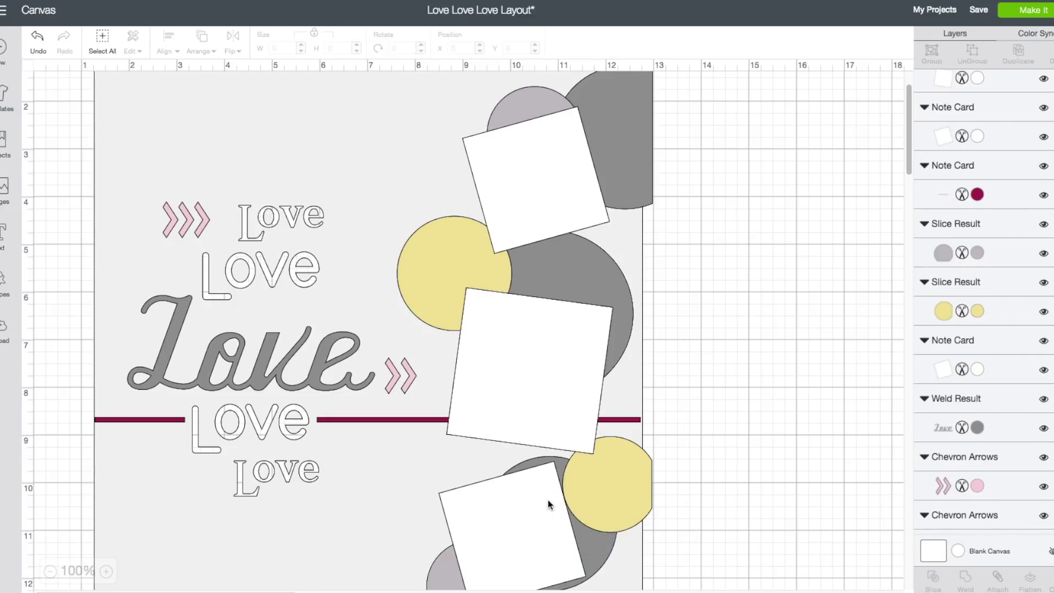
# Add a heart shape enlarged to about 4.64 by 4.39 inches, rotate it to about 343°, and place it over the middle photo card
pyautogui.click(2, 280)
pyautogui.click(53, 375)
pyautogui.moveTo(302, 249); pyautogui.dragTo(498, 340)
pyautogui.moveTo(561, 433); pyautogui.dragTo(632, 495)
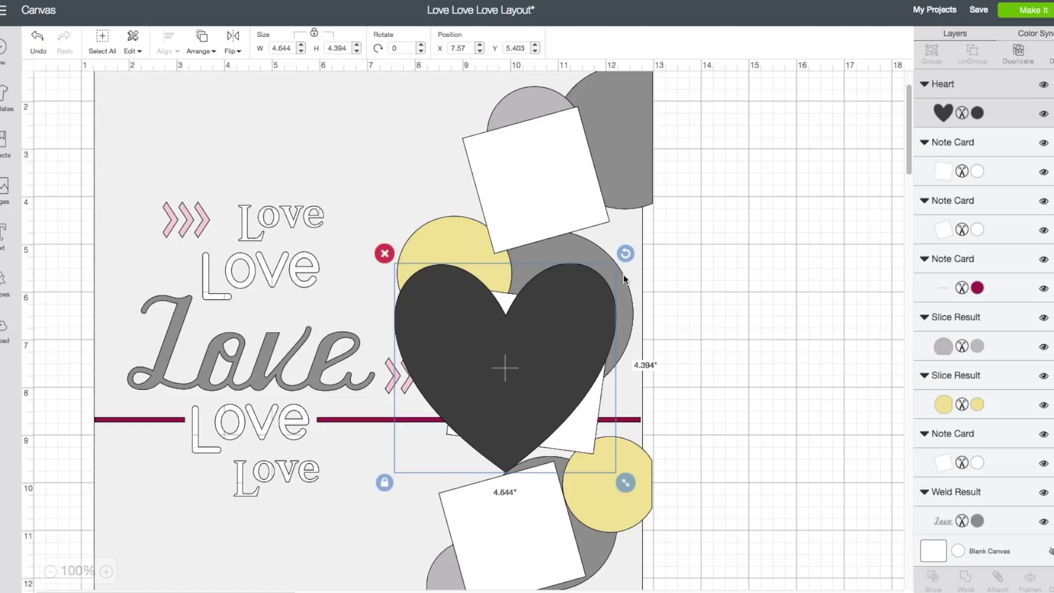
pyautogui.moveTo(628, 261); pyautogui.dragTo(566, 264)
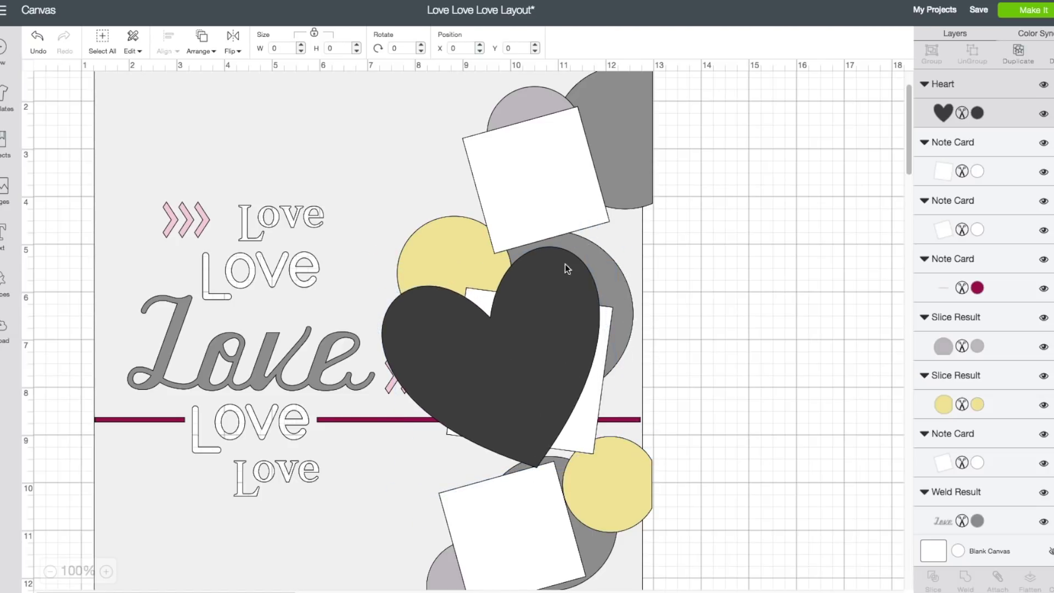
pyautogui.moveTo(550, 324); pyautogui.dragTo(565, 319)
# Duplicate the heart, shrink the copy to about 1.05 inches, rotate it to about 19°, and place it beside the upper photo card
pyautogui.rightClick(560, 318)
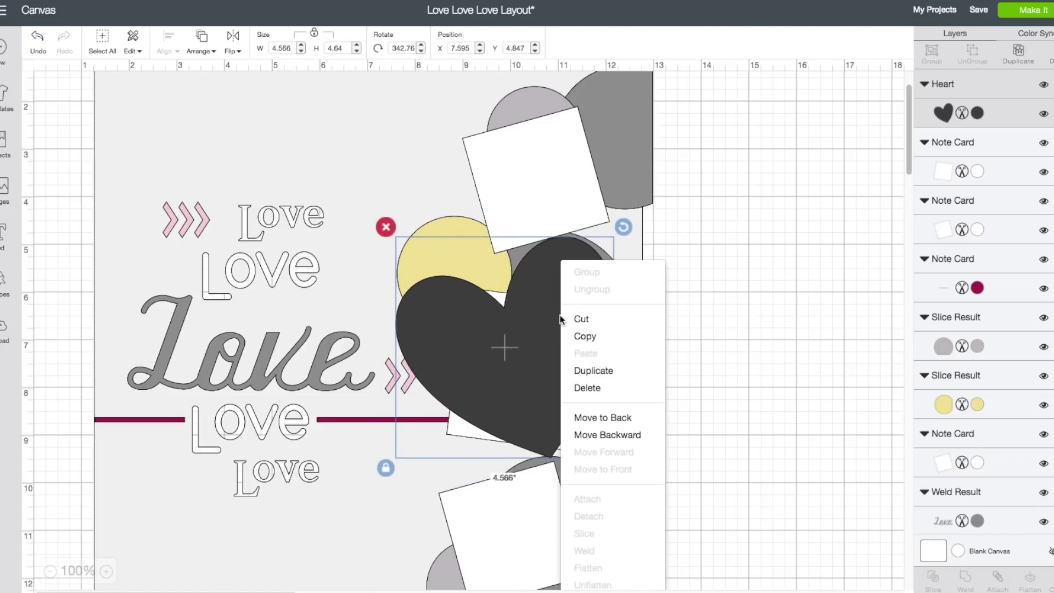
pyautogui.click(593, 371)
pyautogui.moveTo(648, 492); pyautogui.dragTo(446, 318)
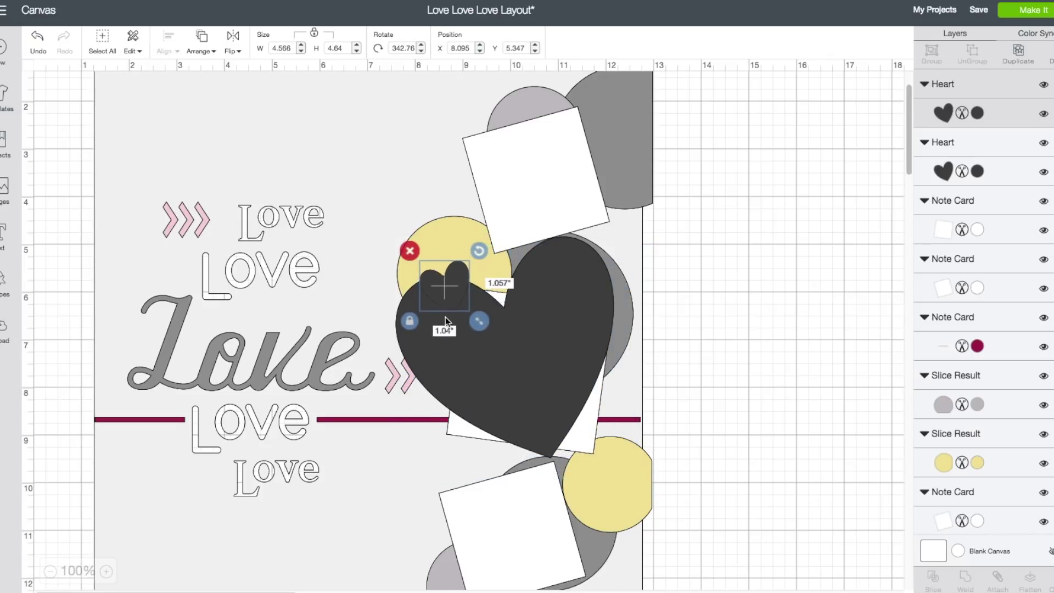
pyautogui.moveTo(482, 248); pyautogui.dragTo(458, 110)
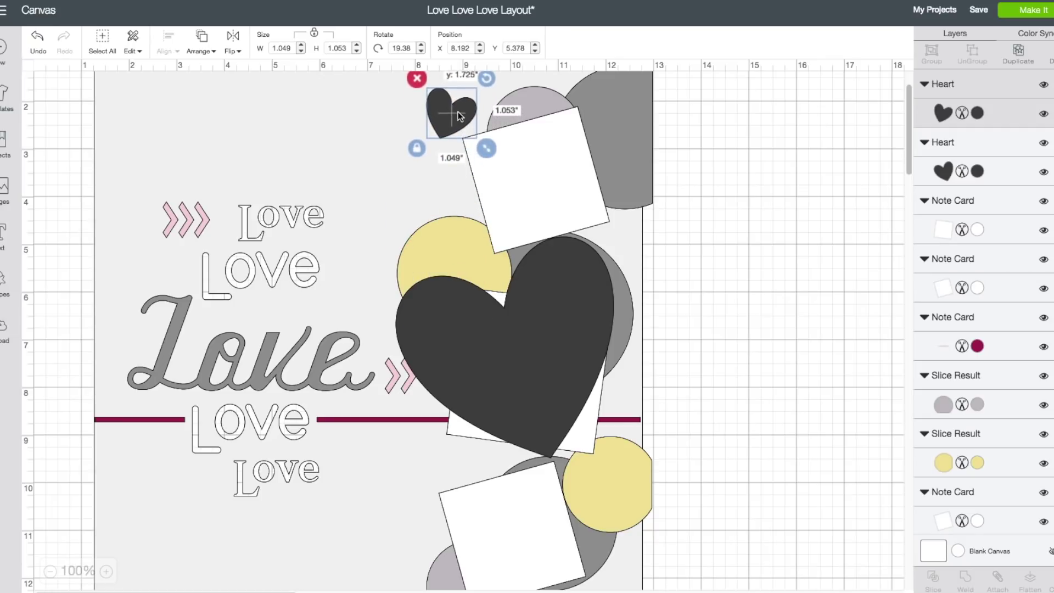
# Duplicate the small heart and place the copy at the lower photo card's bottom right corner
pyautogui.rightClick(458, 111)
pyautogui.click(491, 225)
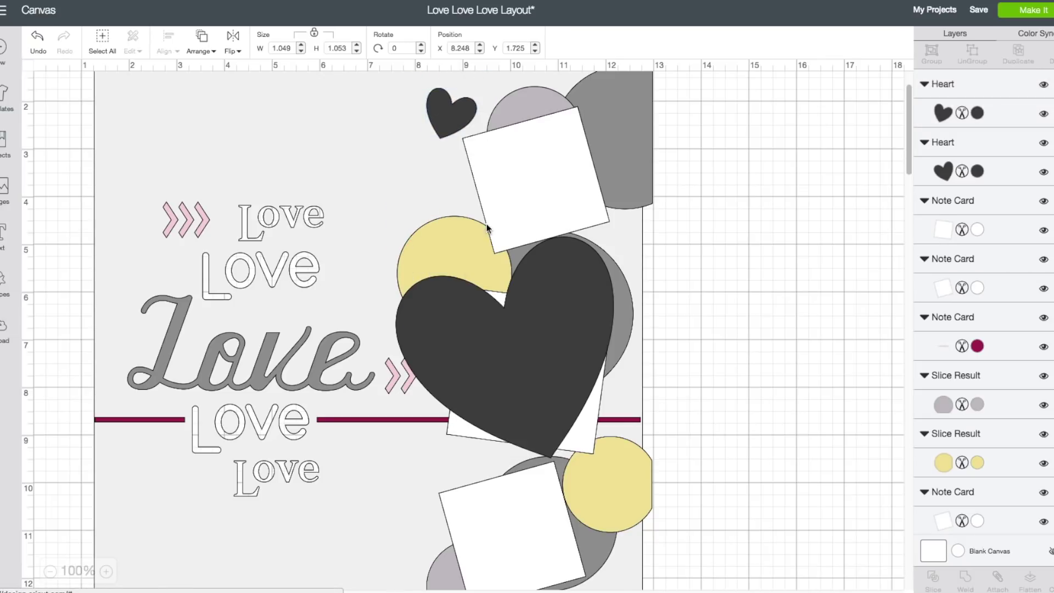
pyautogui.moveTo(472, 147); pyautogui.dragTo(615, 575)
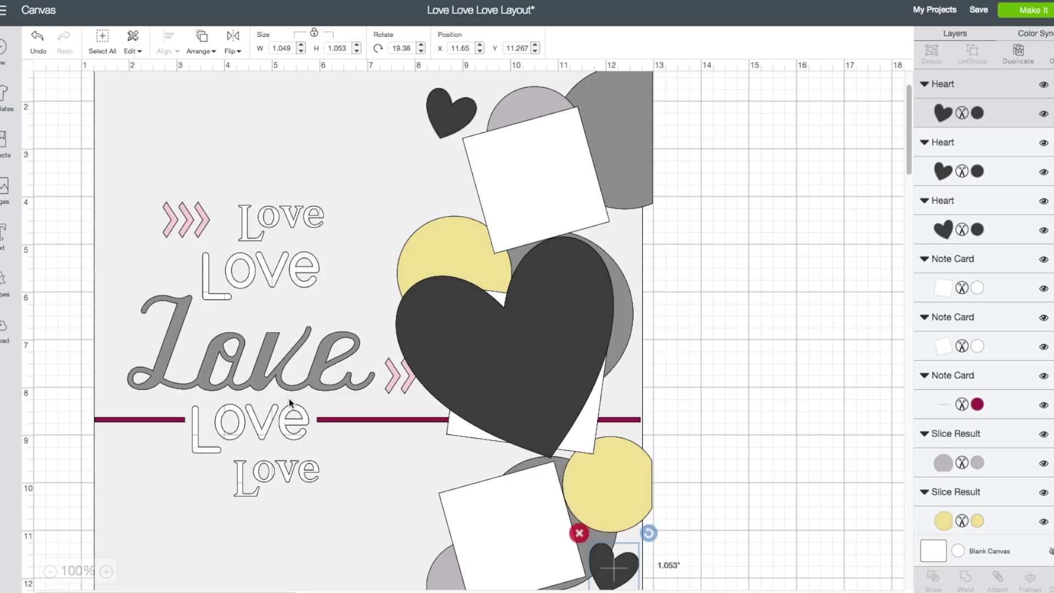
# Hide all contours of the background sheet to remove its four cut-out Love words
pyautogui.click(117, 452)
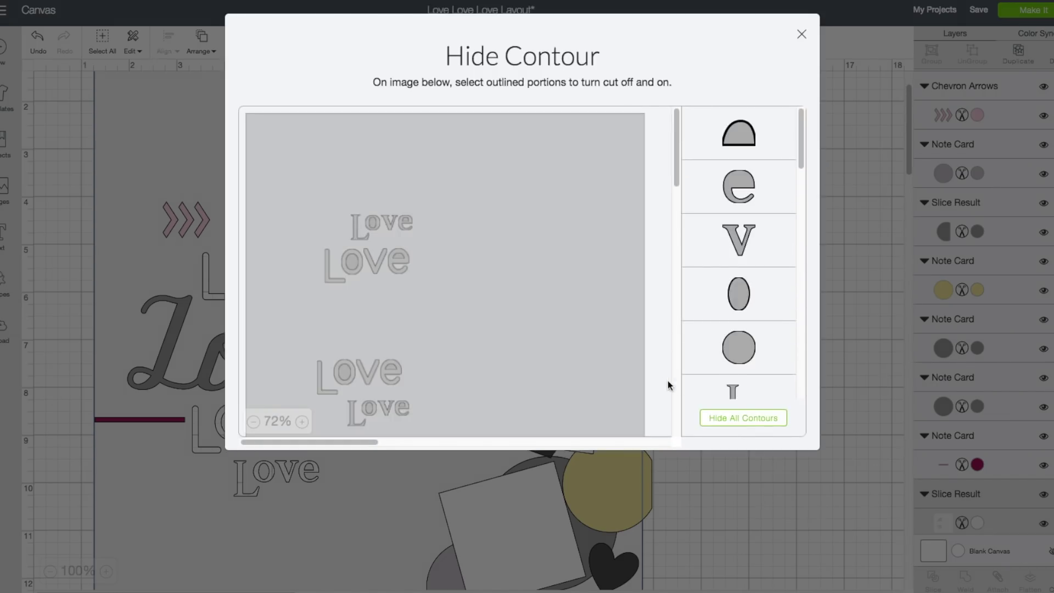
pyautogui.click(744, 419)
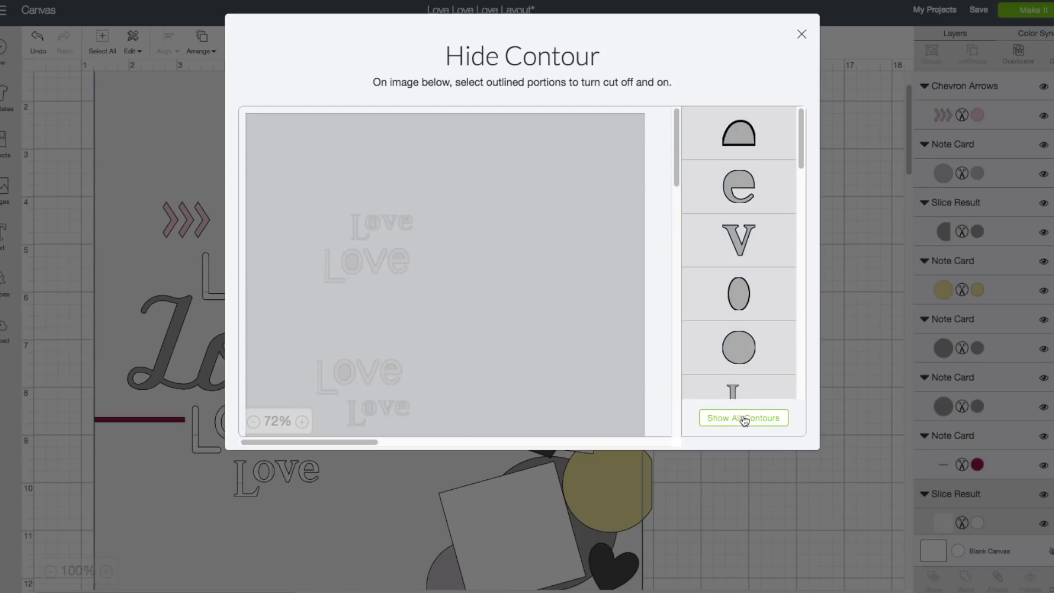
pyautogui.click(803, 37)
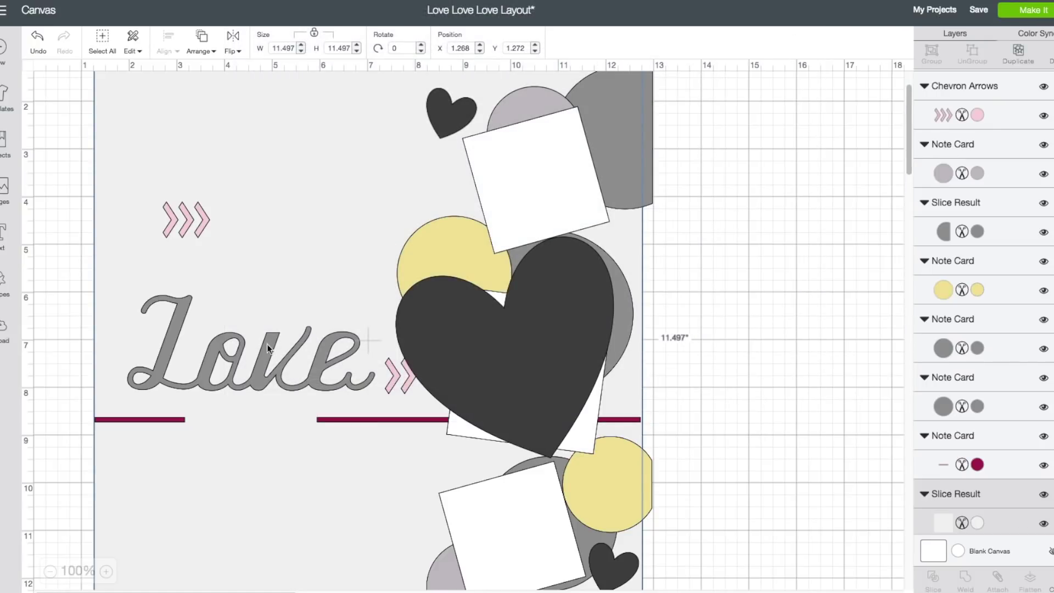
# Delete the gray script Love and the short maroon line, and move the triple chevrons to the background sheet's upper left corner
pyautogui.click(235, 358)
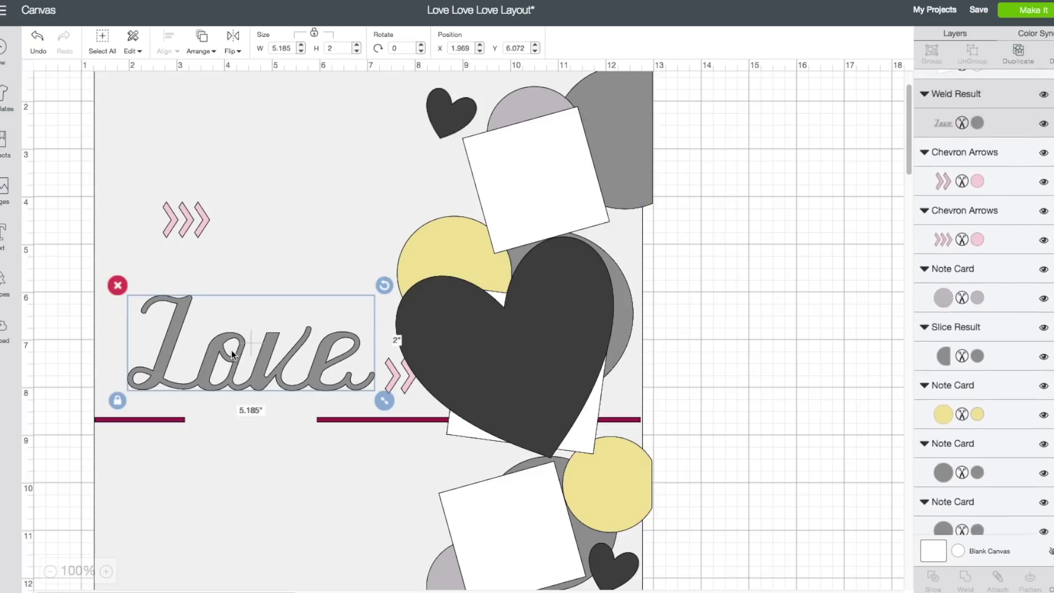
pyautogui.click(116, 287)
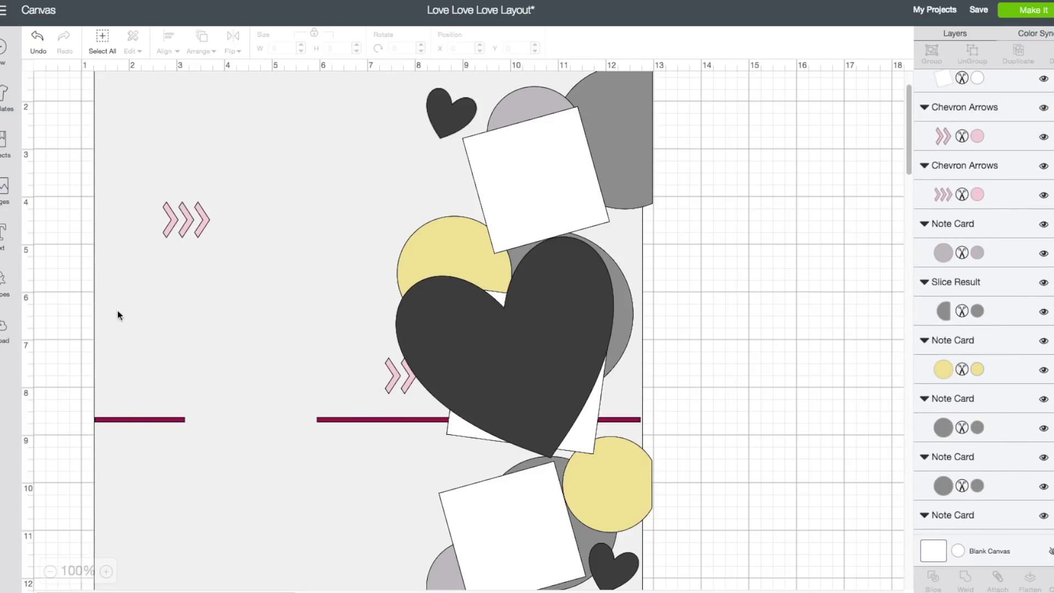
pyautogui.click(137, 421)
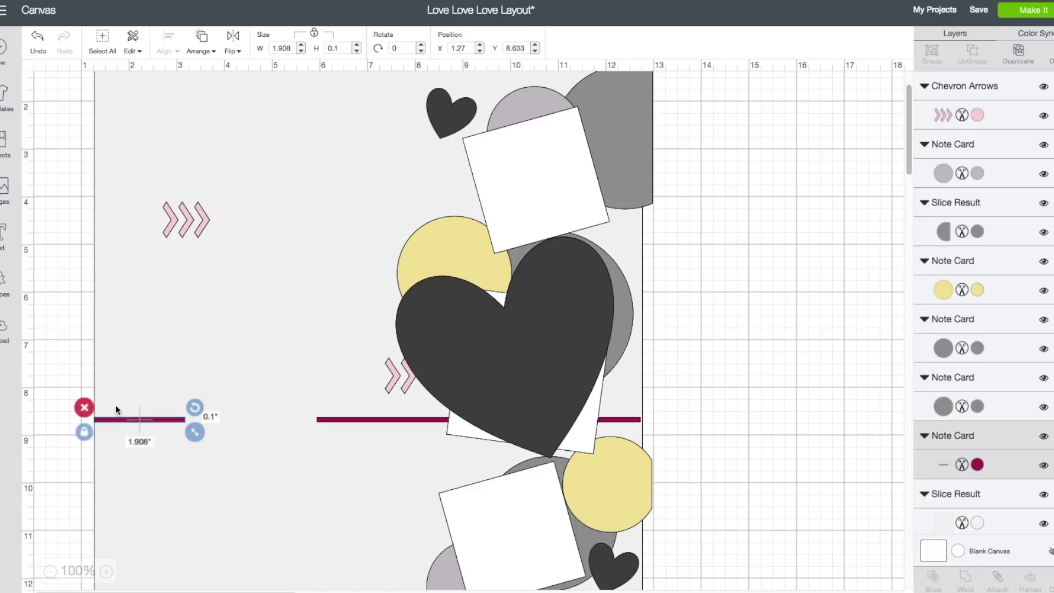
pyautogui.click(85, 408)
pyautogui.moveTo(199, 228); pyautogui.dragTo(153, 97)
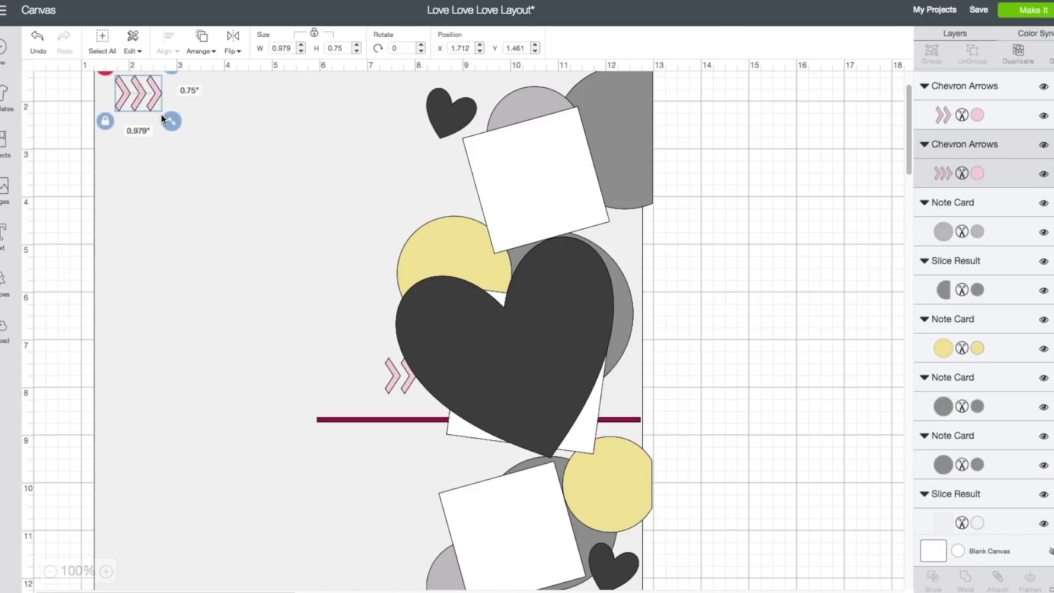
# Search the image library for "new year"
pyautogui.click(6, 189)
pyautogui.click(826, 46)
pyautogui.write('new ')
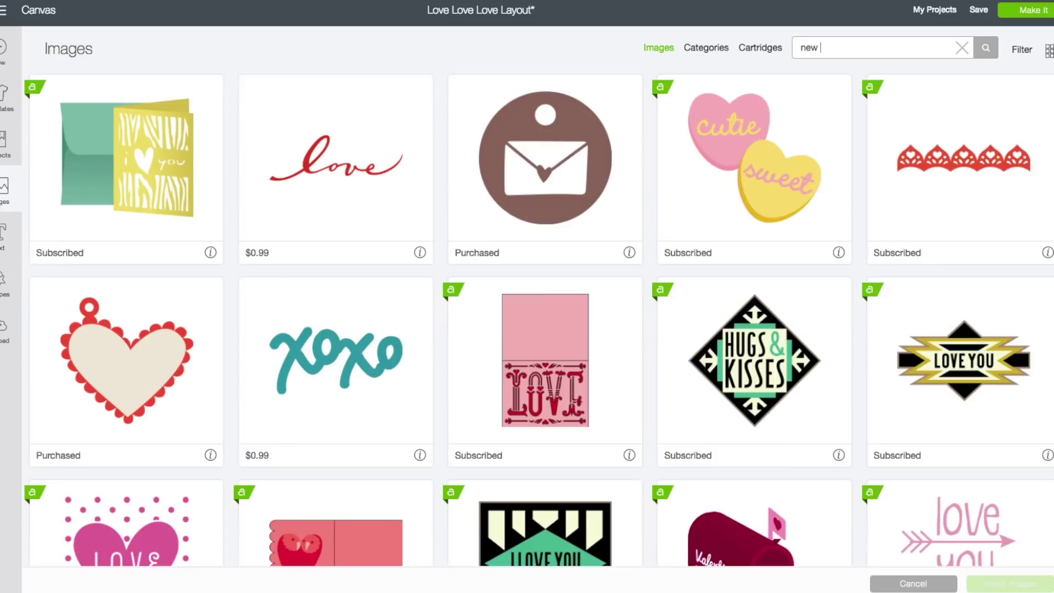
pyautogui.write('year')
pyautogui.press('Return')
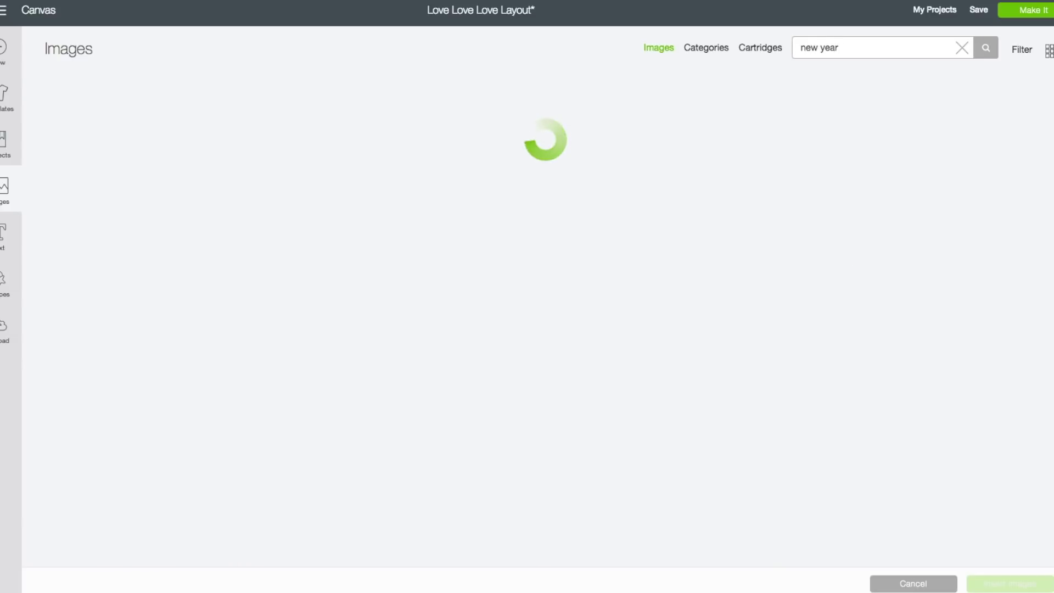
# Browse the New Year images and show the information for the pink Hello New Year banner
pyautogui.scroll(-5, 571, 361)
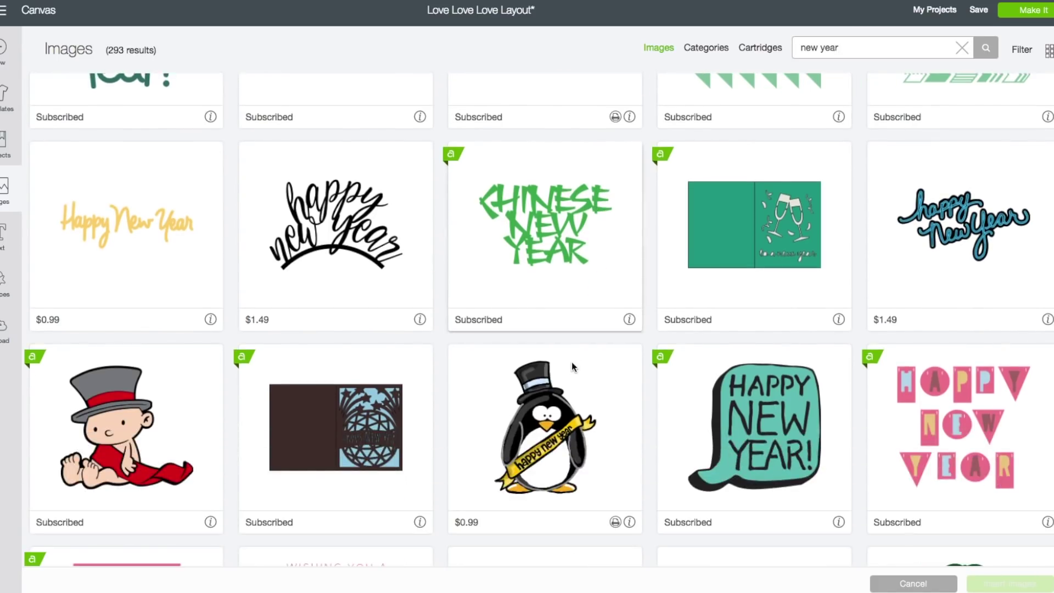
pyautogui.scroll(-1, 571, 361)
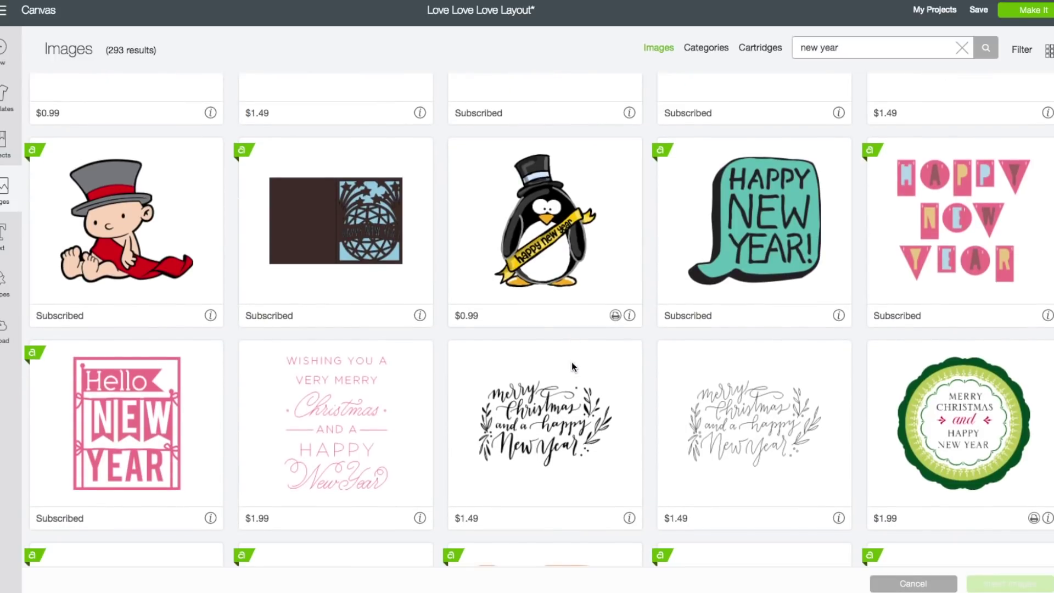
pyautogui.click(210, 515)
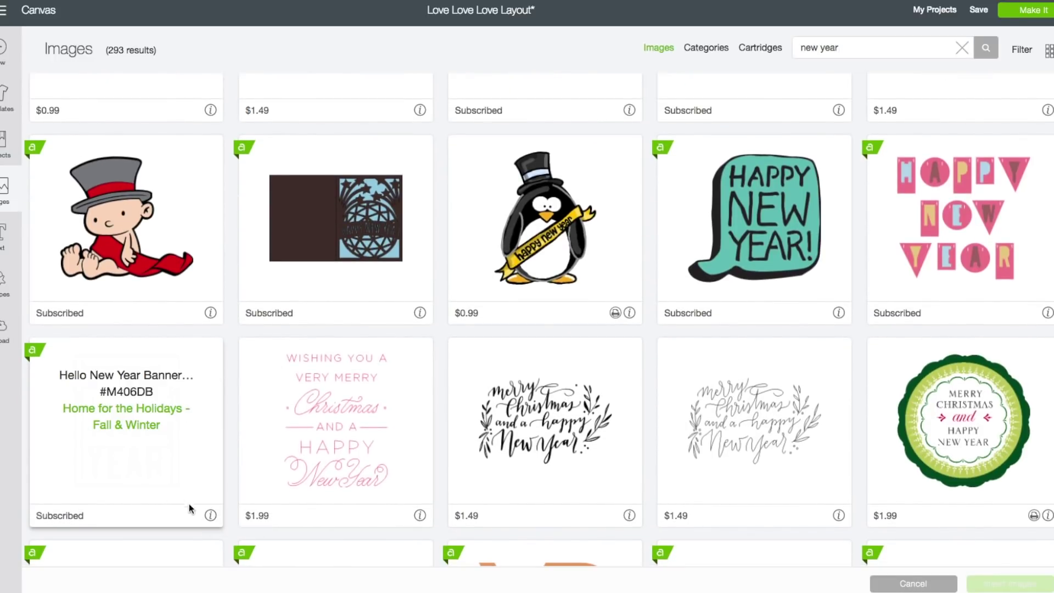
# Insert the pink Hello New Year banner, enlarge it to about 5.11 by 6.35 inches, and place it beside the large heart
pyautogui.click(211, 515)
pyautogui.click(144, 404)
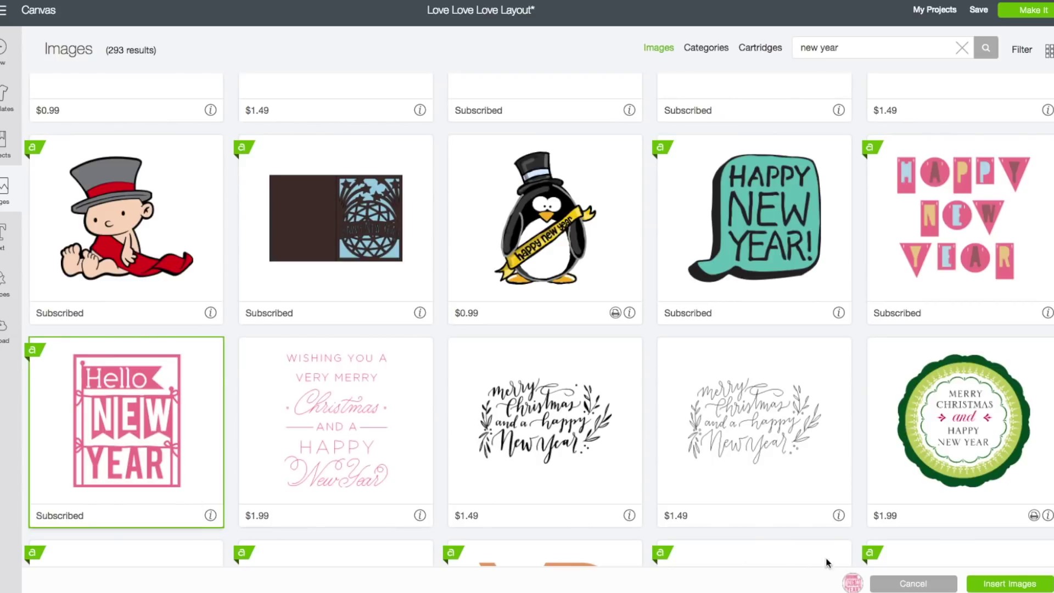
pyautogui.click(995, 586)
pyautogui.moveTo(288, 275); pyautogui.dragTo(199, 219)
pyautogui.moveTo(251, 290); pyautogui.dragTo(359, 437)
pyautogui.moveTo(317, 294); pyautogui.dragTo(316, 303)
pyautogui.moveTo(365, 442); pyautogui.dragTo(373, 455)
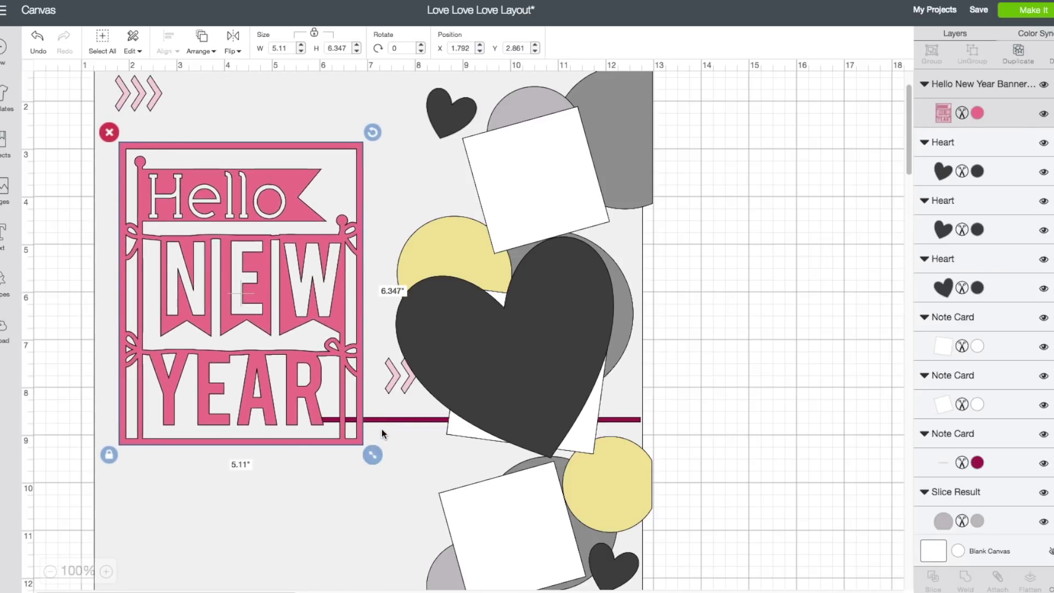
# Shift the maroon line rightward clear of the banner, and reposition the banner to about X 1.6, Y 3
pyautogui.click(386, 420)
pyautogui.moveTo(391, 420); pyautogui.dragTo(454, 421)
pyautogui.moveTo(327, 314); pyautogui.dragTo(319, 321)
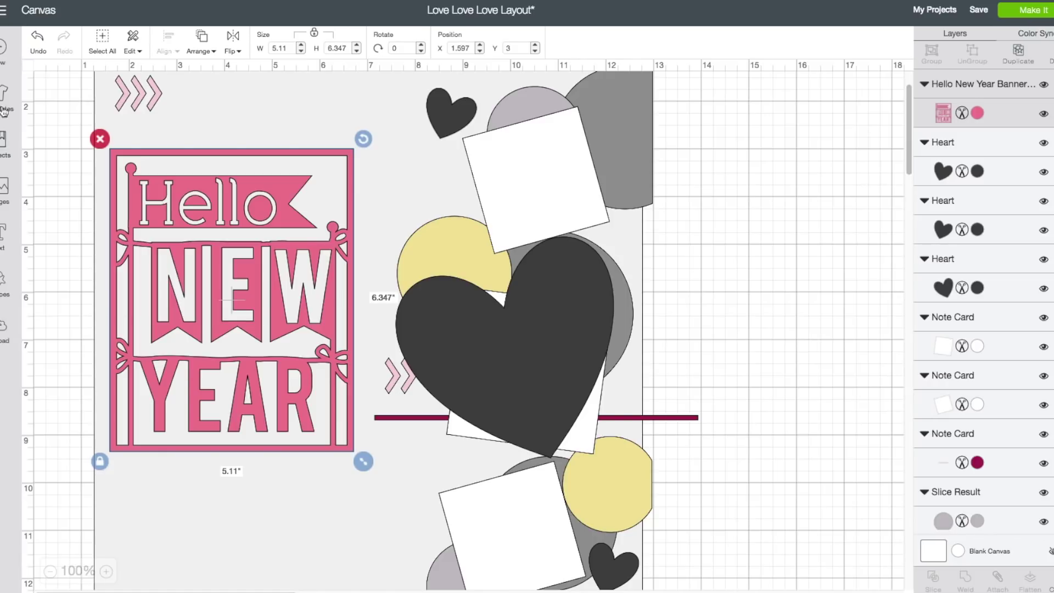
# Search the image library for "2018"
pyautogui.click(4, 190)
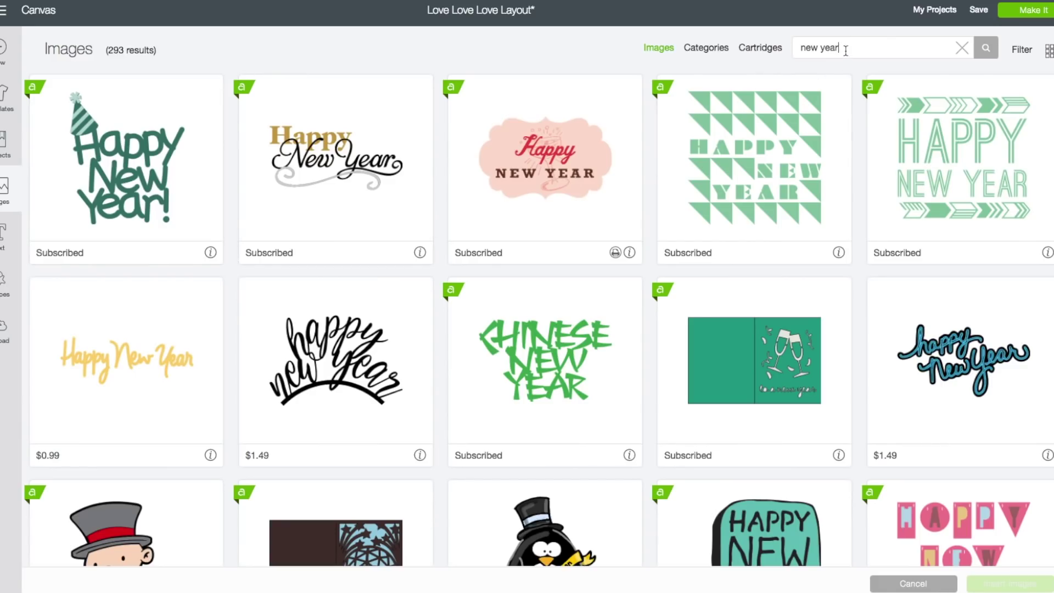
pyautogui.tripleClick(846, 50)
pyautogui.write('20')
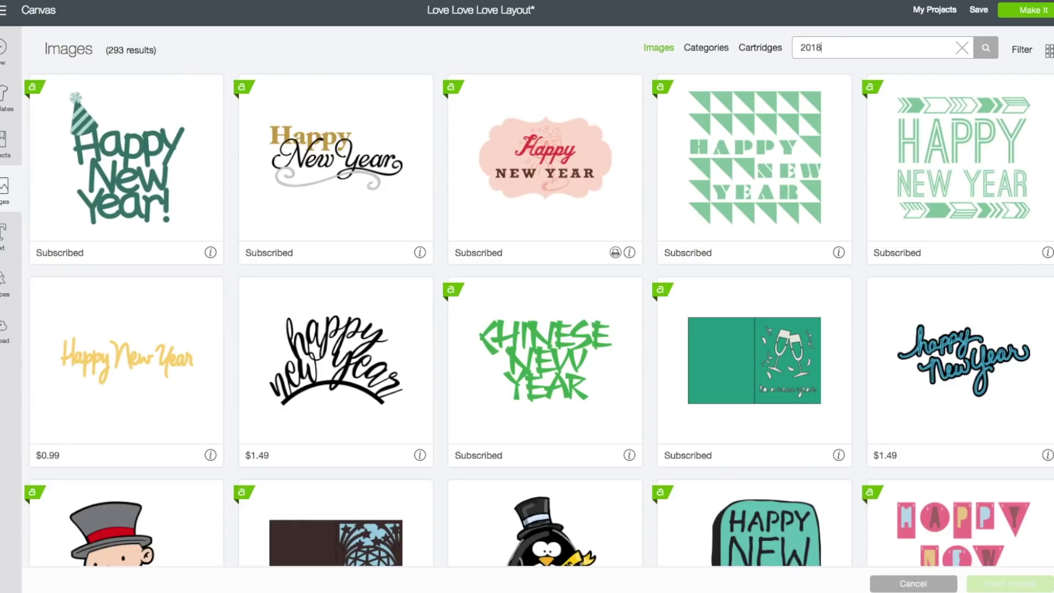
pyautogui.write('18')
pyautogui.press('Return')
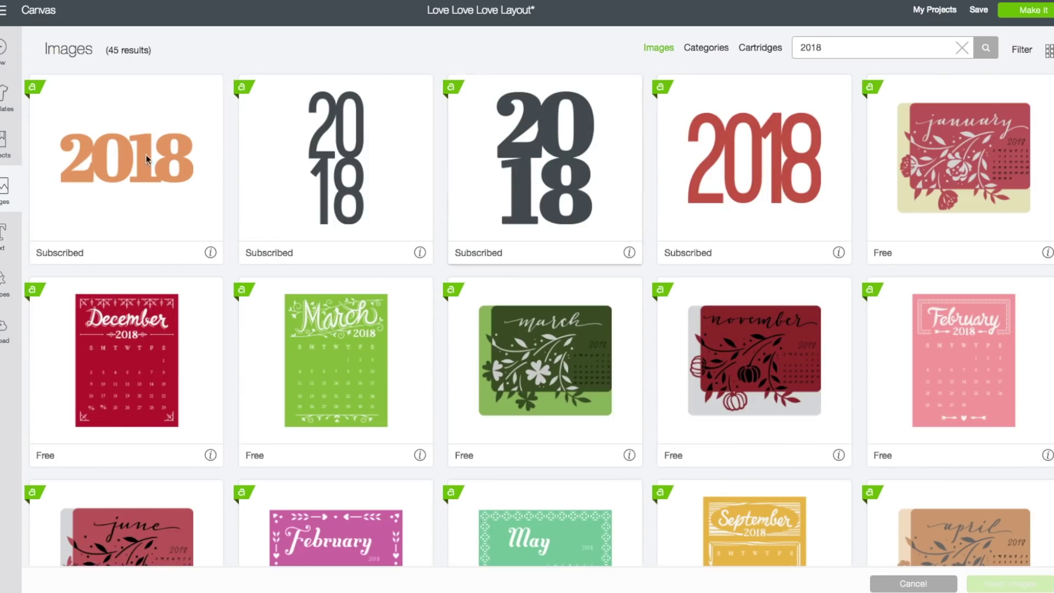
# Insert the tall red 2018 image #MC236C from Days and Dates and place it over the banner's lower edge
pyautogui.click(733, 164)
pyautogui.click(839, 253)
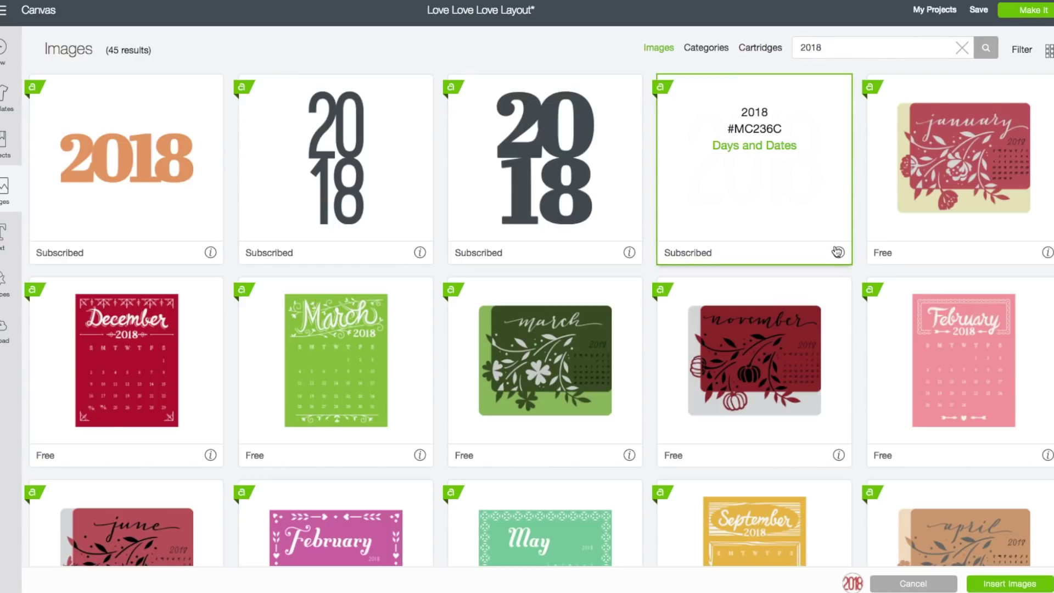
pyautogui.click(998, 584)
pyautogui.moveTo(249, 113); pyautogui.dragTo(294, 450)
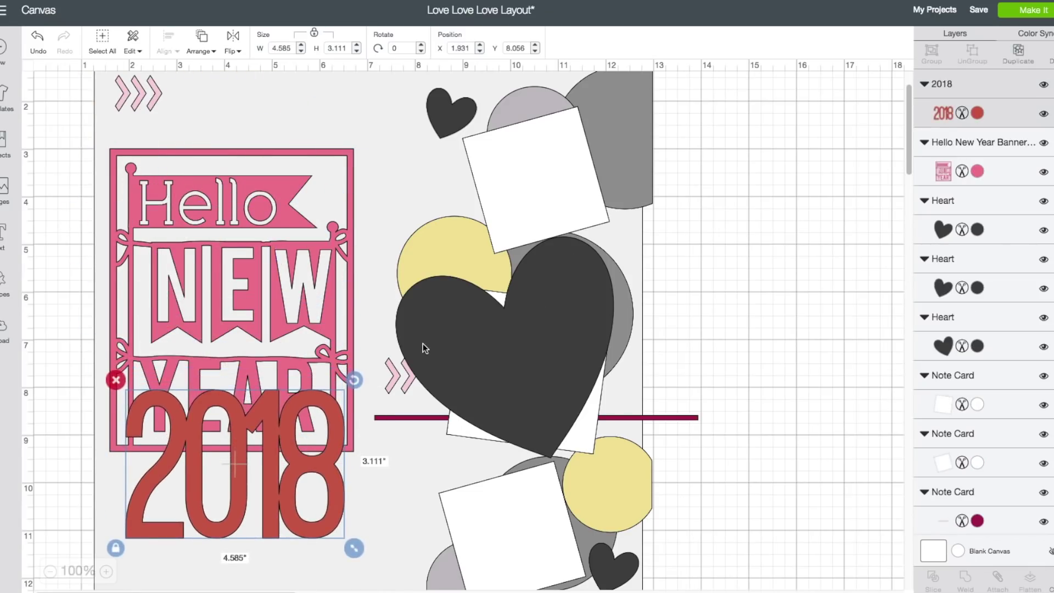
# Place the 2018 directly beneath the banner and stretch it without locked proportions to about 5.06 by 2.25 inches
pyautogui.scroll(-2, 327, 401)
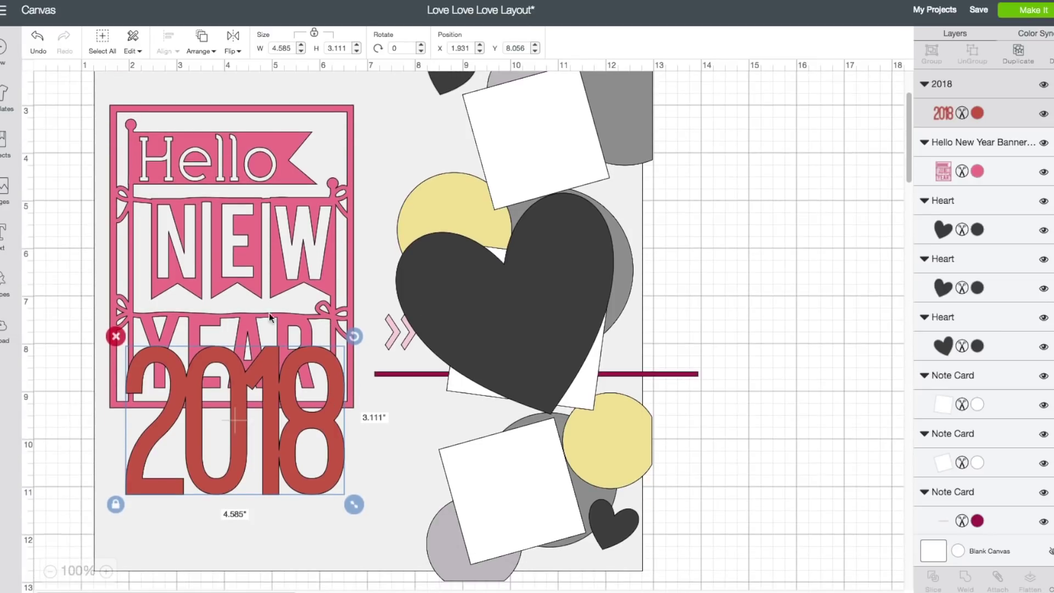
pyautogui.scroll(-1, 272, 364)
pyautogui.moveTo(297, 334); pyautogui.dragTo(286, 388)
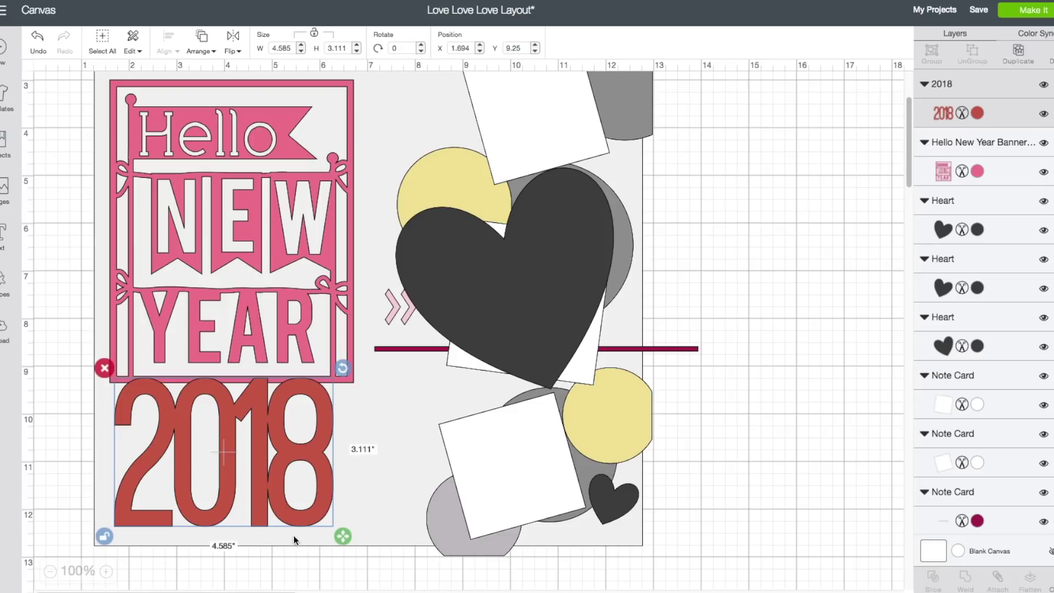
pyautogui.moveTo(343, 542); pyautogui.dragTo(367, 498)
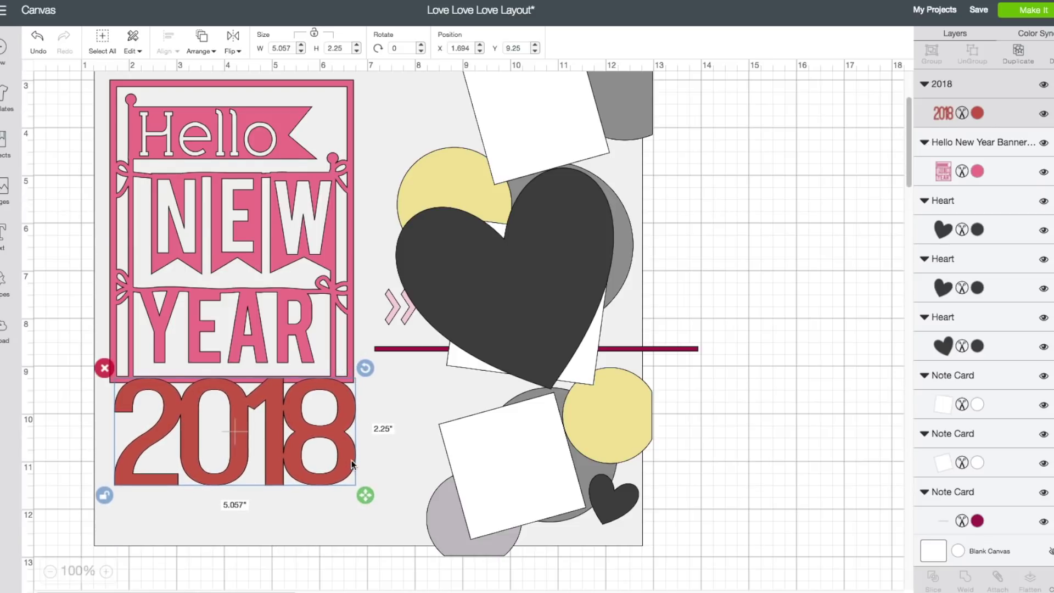
pyautogui.moveTo(339, 442); pyautogui.dragTo(335, 442)
pyautogui.moveTo(331, 441); pyautogui.dragTo(332, 443)
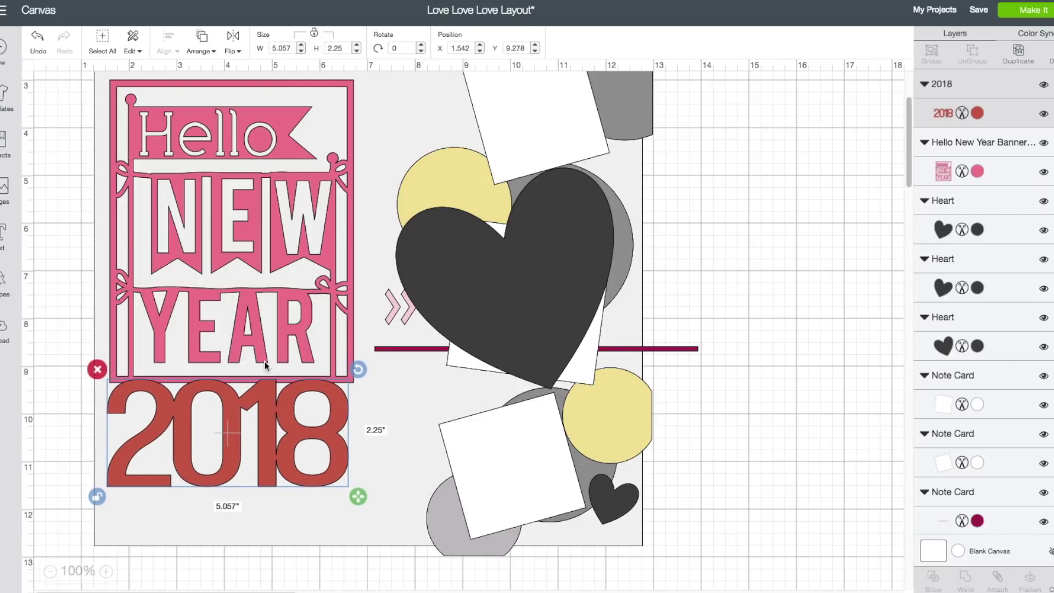
# Duplicate the 2018 and move the copy over the layout's right edge
pyautogui.rightClick(268, 404)
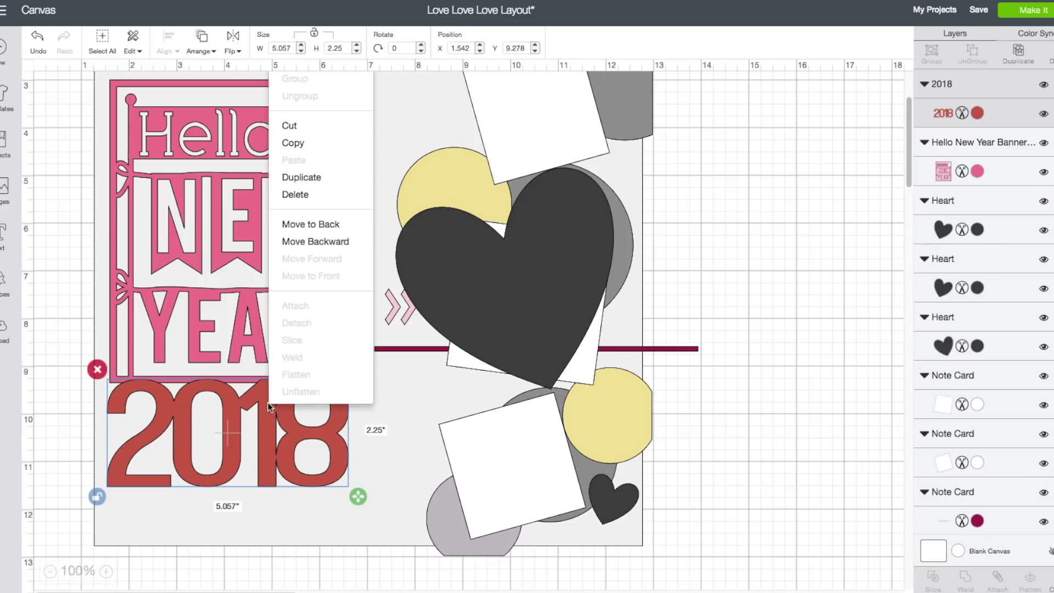
pyautogui.click(311, 177)
pyautogui.moveTo(302, 433); pyautogui.dragTo(714, 378)
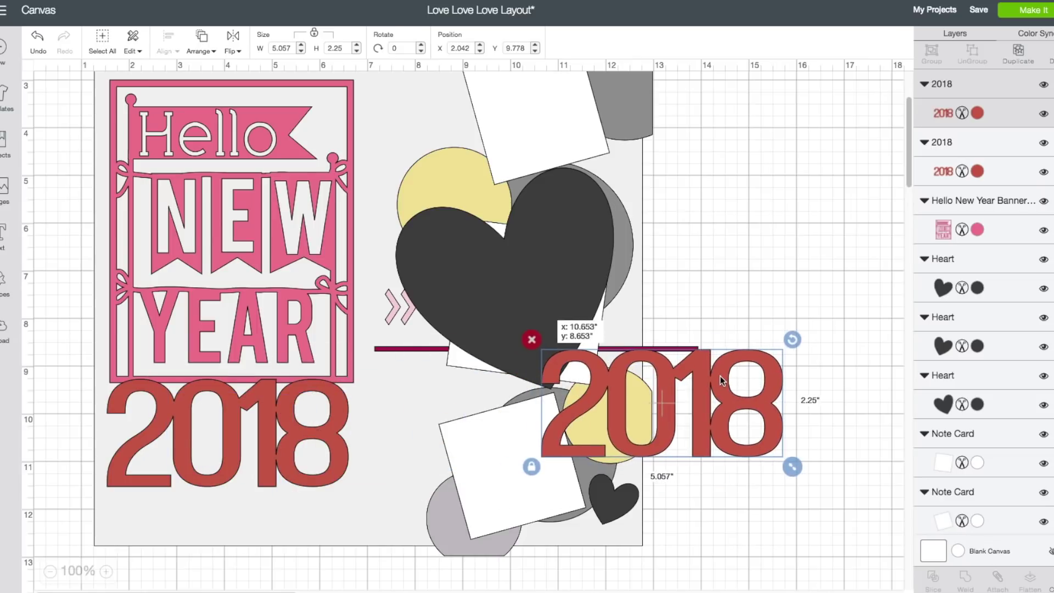
# Align the original 2018 with the banner's lower edge, weld both into one title, and nudge the title slightly left
pyautogui.click(258, 394)
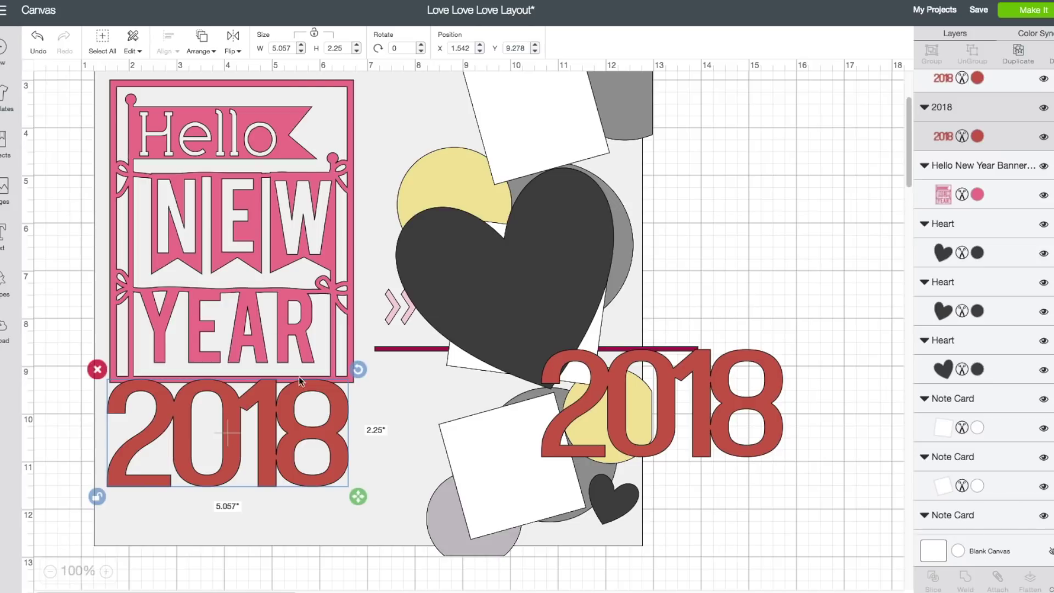
pyautogui.click(331, 391)
pyautogui.moveTo(330, 391); pyautogui.dragTo(333, 392)
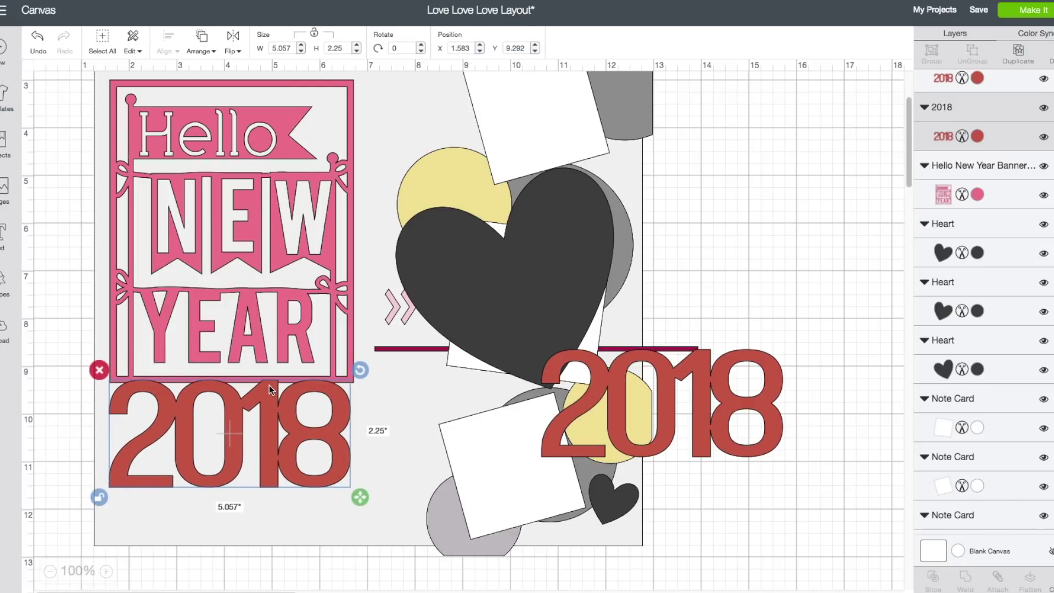
pyautogui.keyDown('shift'); pyautogui.click(279, 147); pyautogui.keyUp('shift')
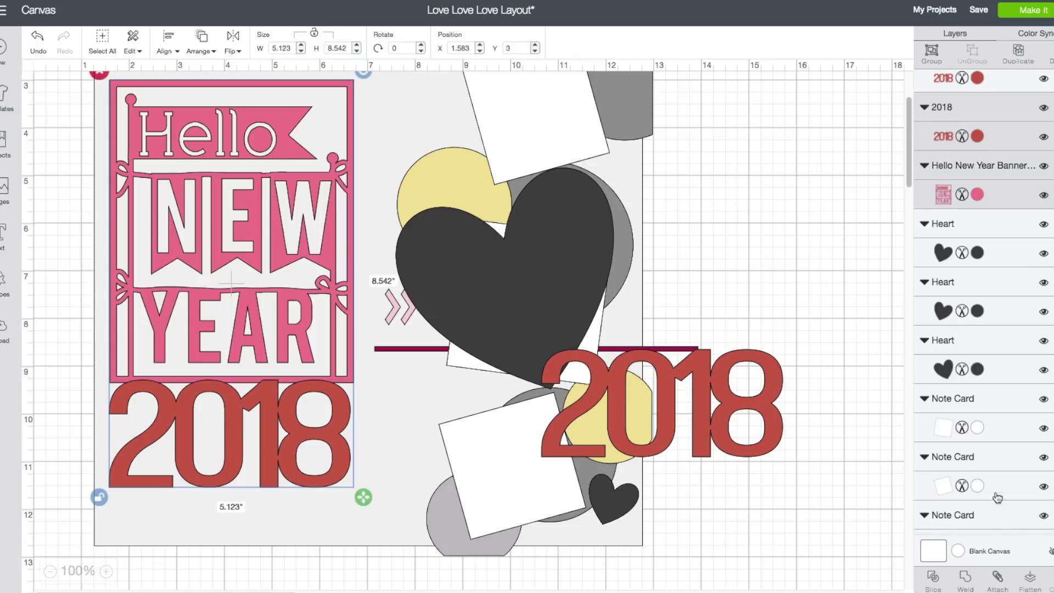
pyautogui.click(973, 577)
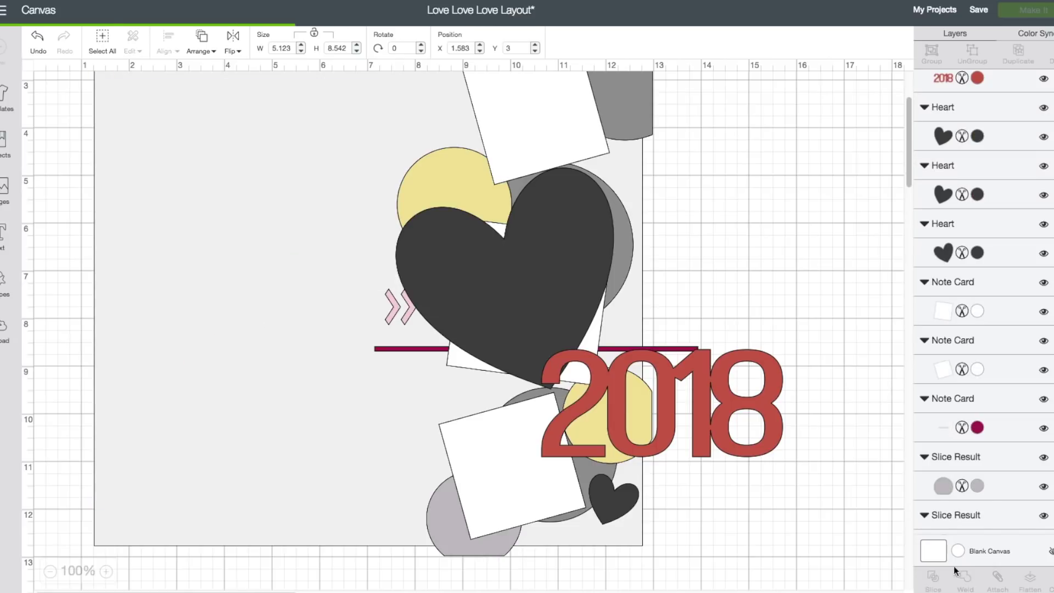
pyautogui.moveTo(334, 239); pyautogui.dragTo(330, 240)
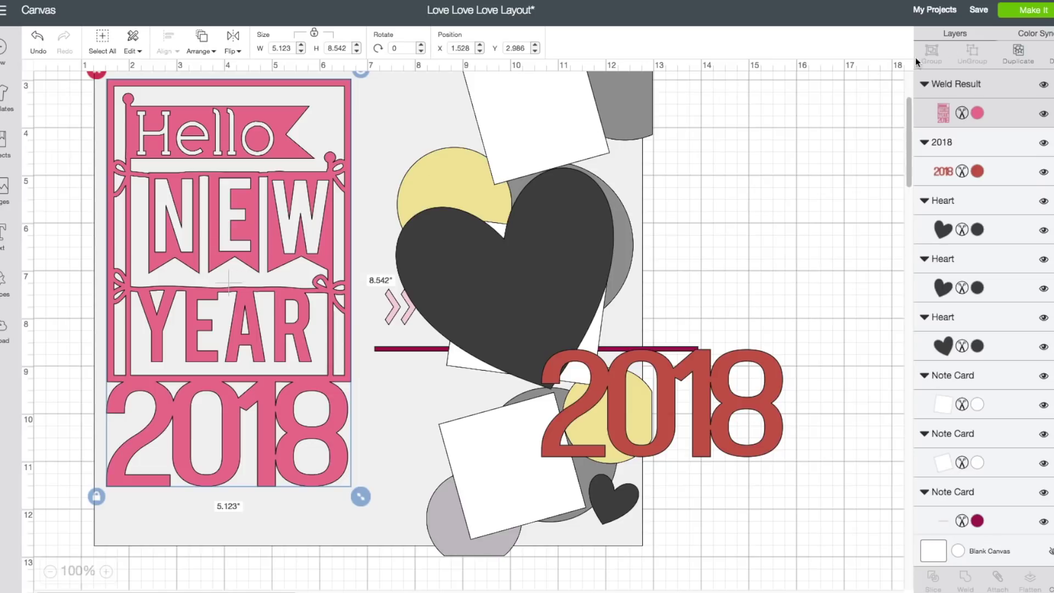
# Sync the welded title's color to the dark gray circles and the 2018 copy's color to the light pink chevrons
pyautogui.click(1033, 37)
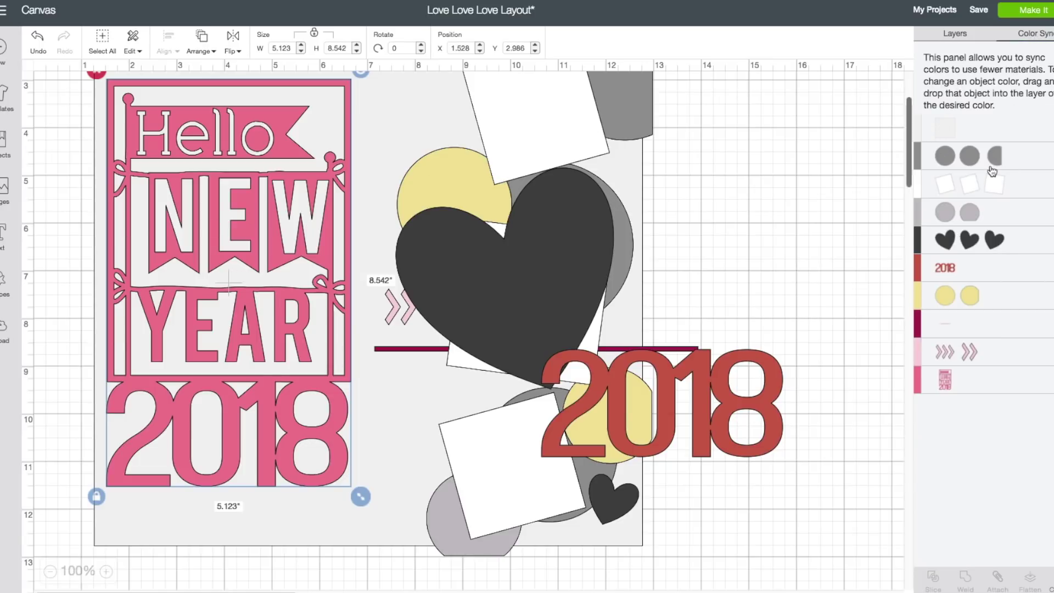
pyautogui.moveTo(945, 383); pyautogui.dragTo(949, 159)
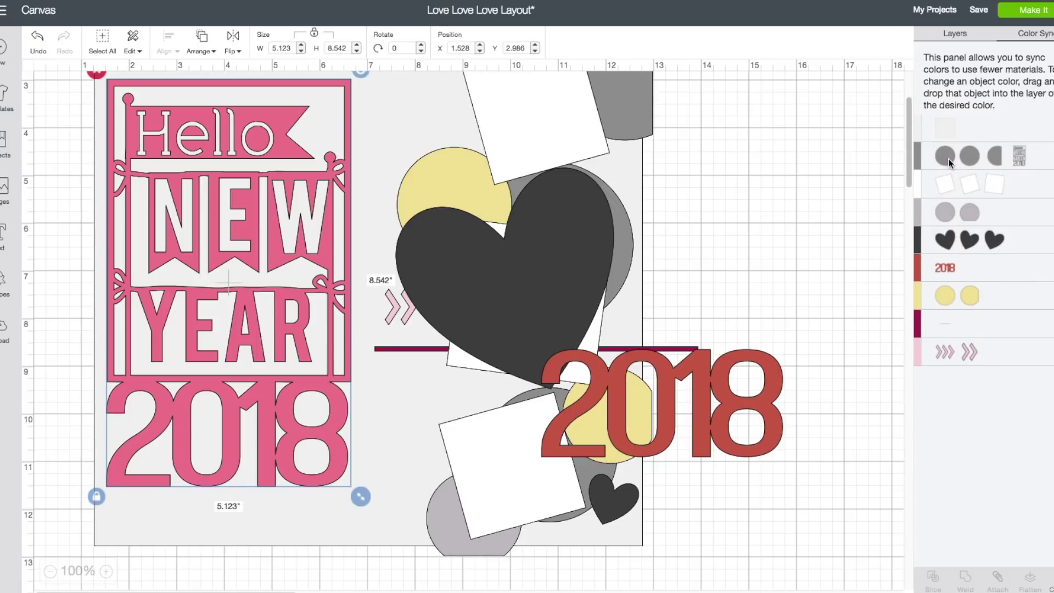
pyautogui.click(699, 377)
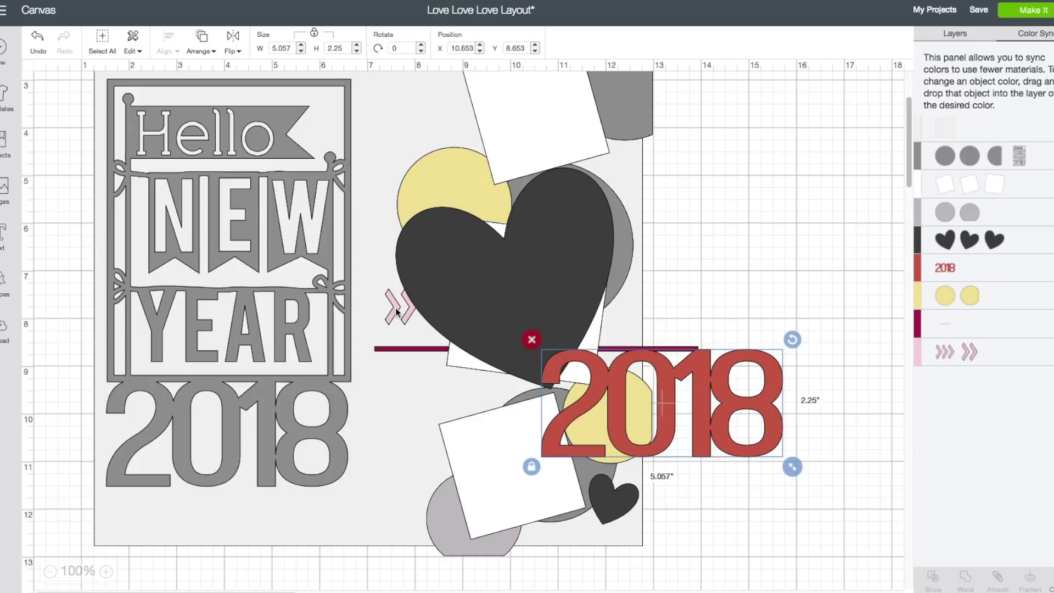
pyautogui.moveTo(943, 267); pyautogui.dragTo(953, 352)
# Bring the pink 2018 to the front and lay it over the gray 2018 of the welded title
pyautogui.moveTo(710, 367); pyautogui.dragTo(553, 377)
pyautogui.rightClick(553, 375)
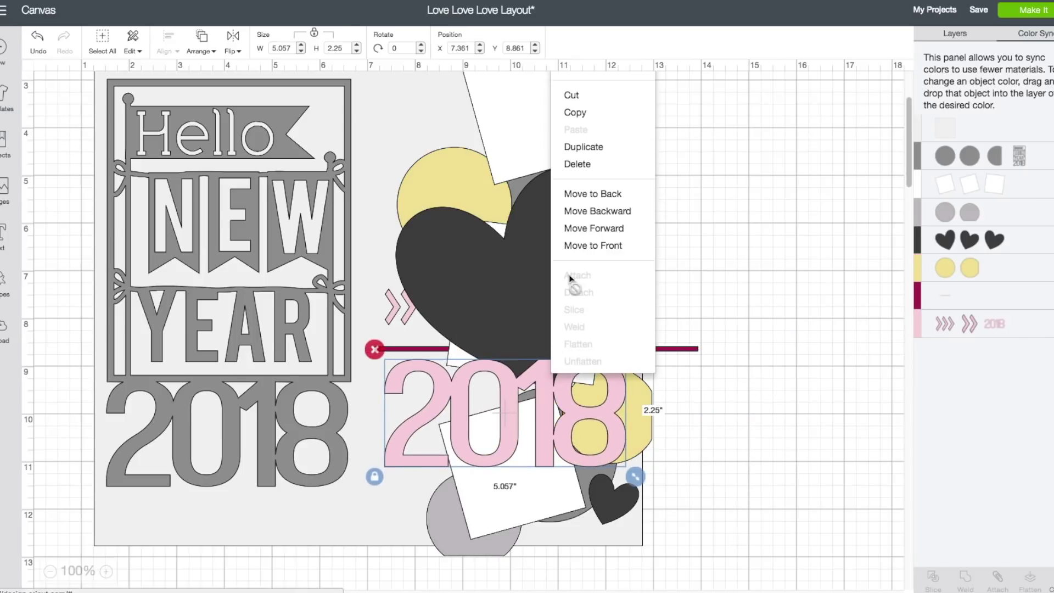
pyautogui.click(582, 245)
pyautogui.moveTo(535, 375); pyautogui.dragTo(259, 397)
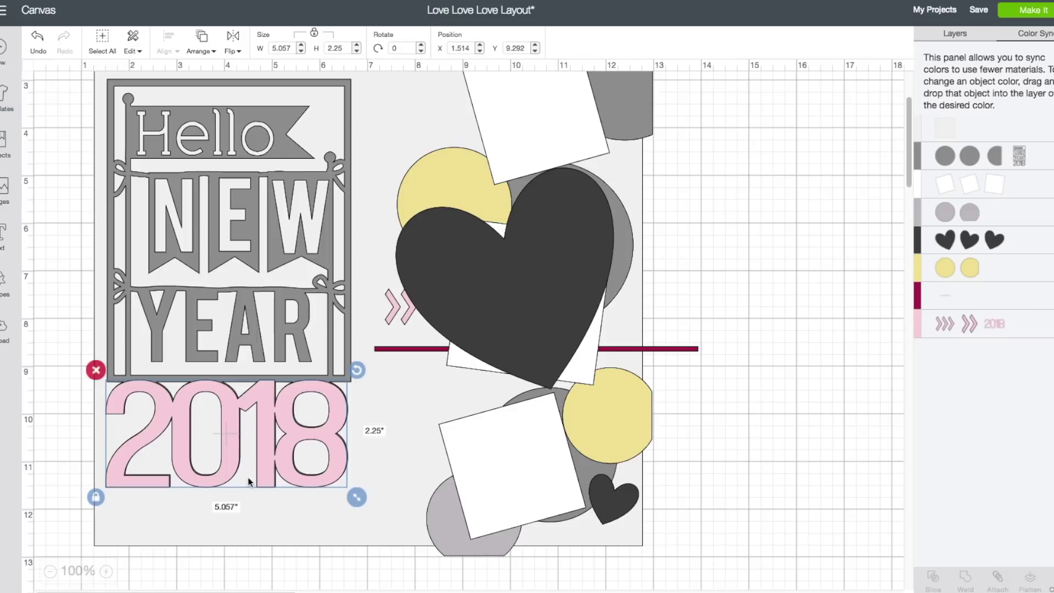
# Nudge the gray welded title and the pink 2018 slightly upward, keeping the 2018 at about Y 9.07
pyautogui.click(50, 572)
pyautogui.moveTo(911, 143); pyautogui.dragTo(909, 99)
pyautogui.moveTo(220, 233); pyautogui.dragTo(222, 225)
pyautogui.moveTo(225, 438); pyautogui.dragTo(226, 424)
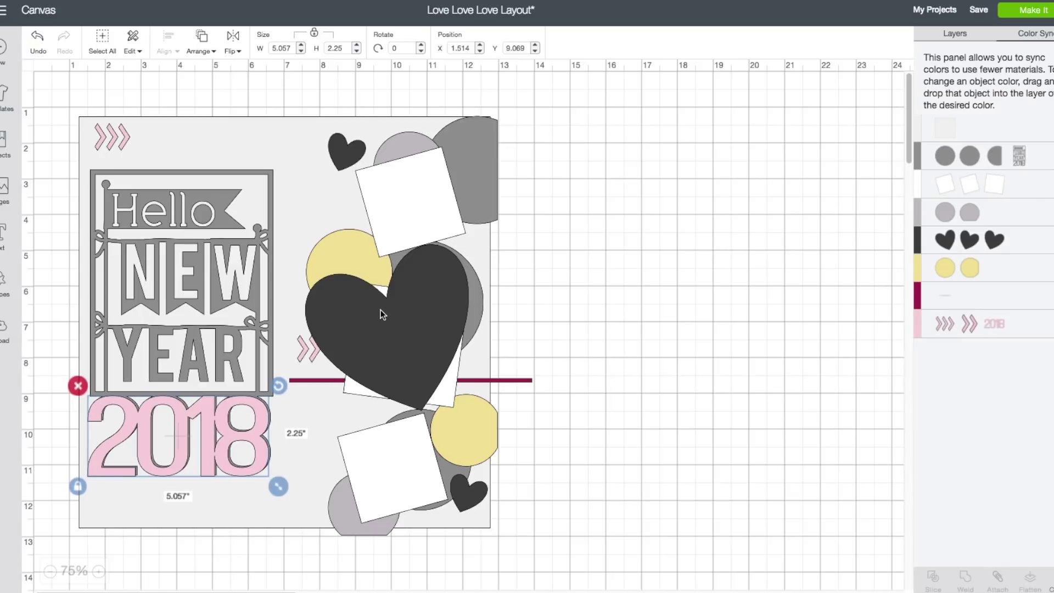
# Recolor the large dark heart with the basic color Very Berry
pyautogui.click(411, 328)
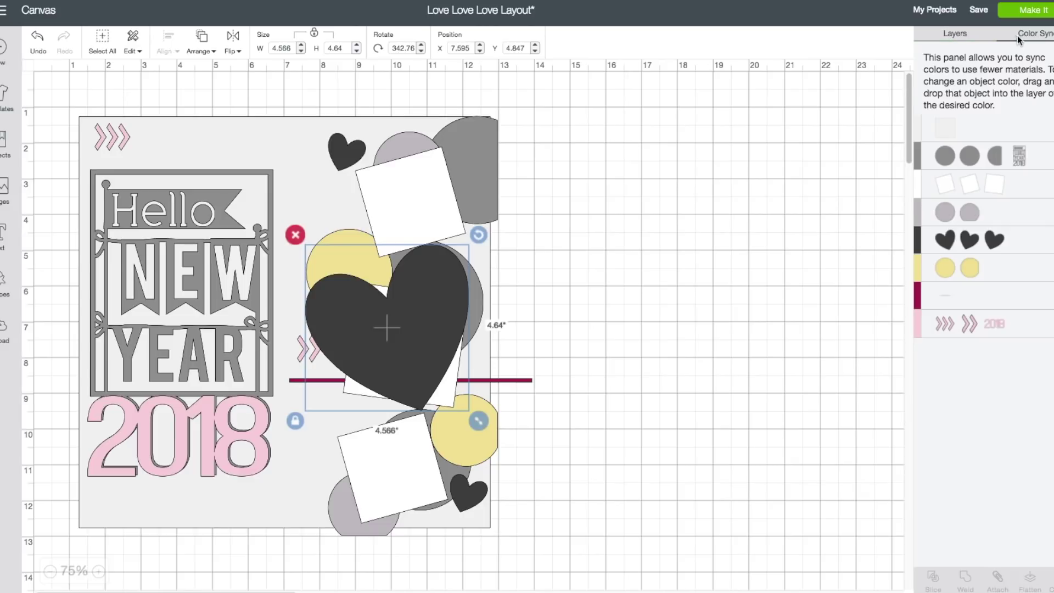
pyautogui.click(945, 34)
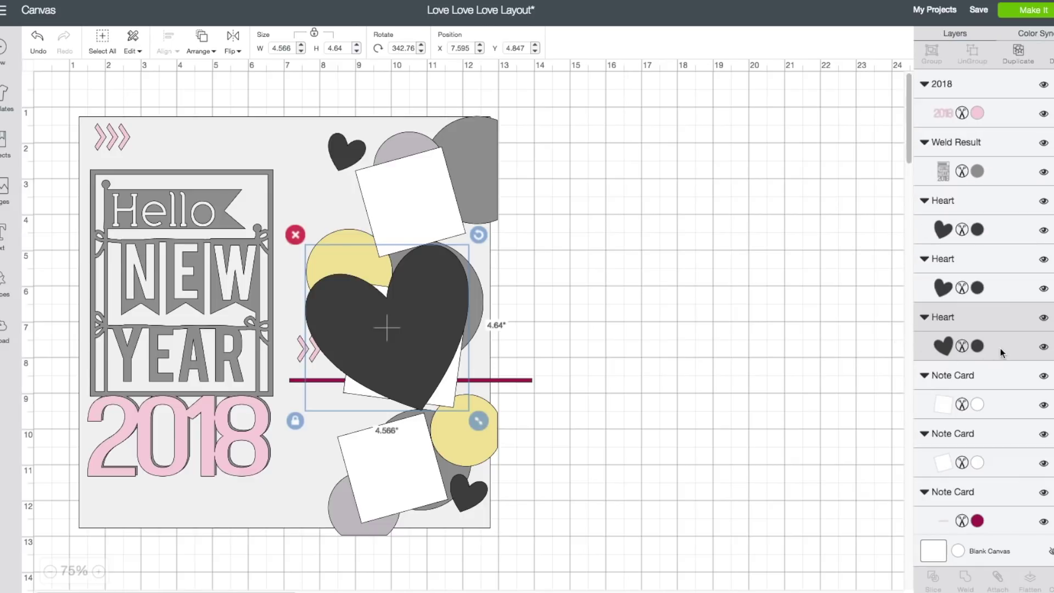
pyautogui.click(941, 346)
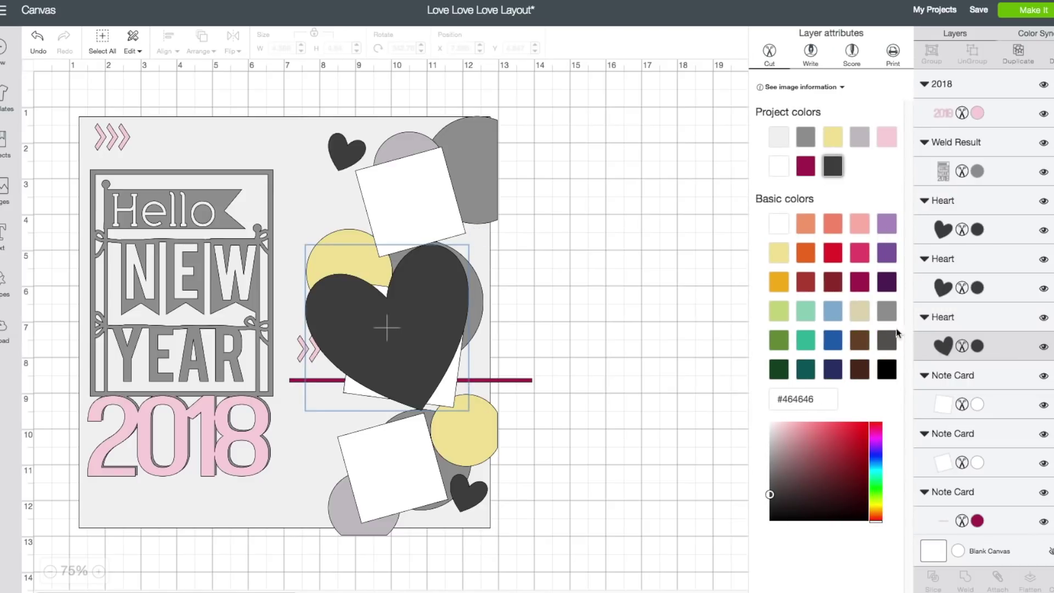
pyautogui.click(833, 253)
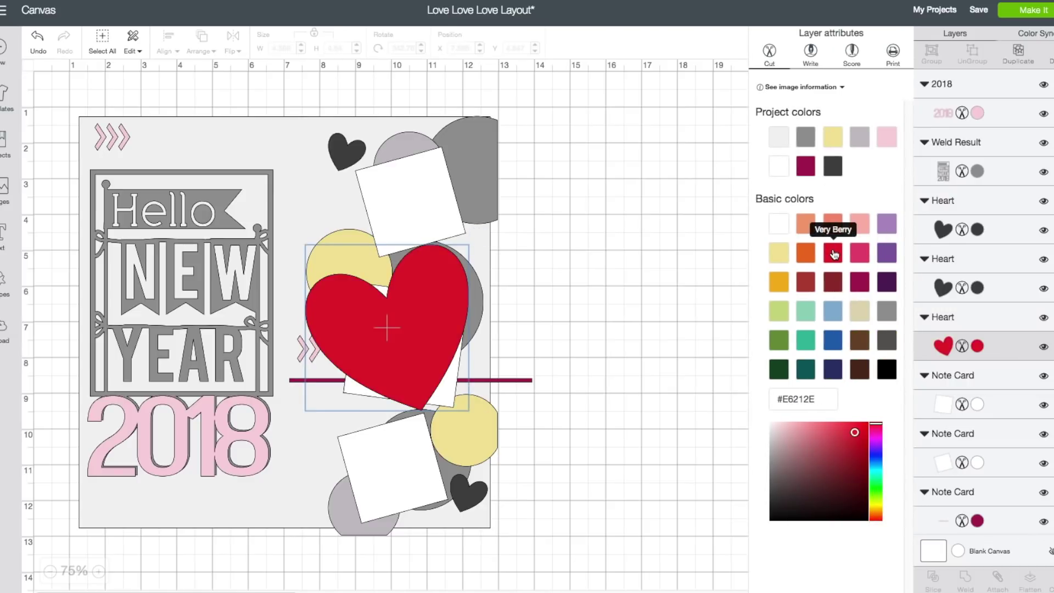
# Sync the color of the two small dark hearts to the large heart's red
pyautogui.click(1035, 34)
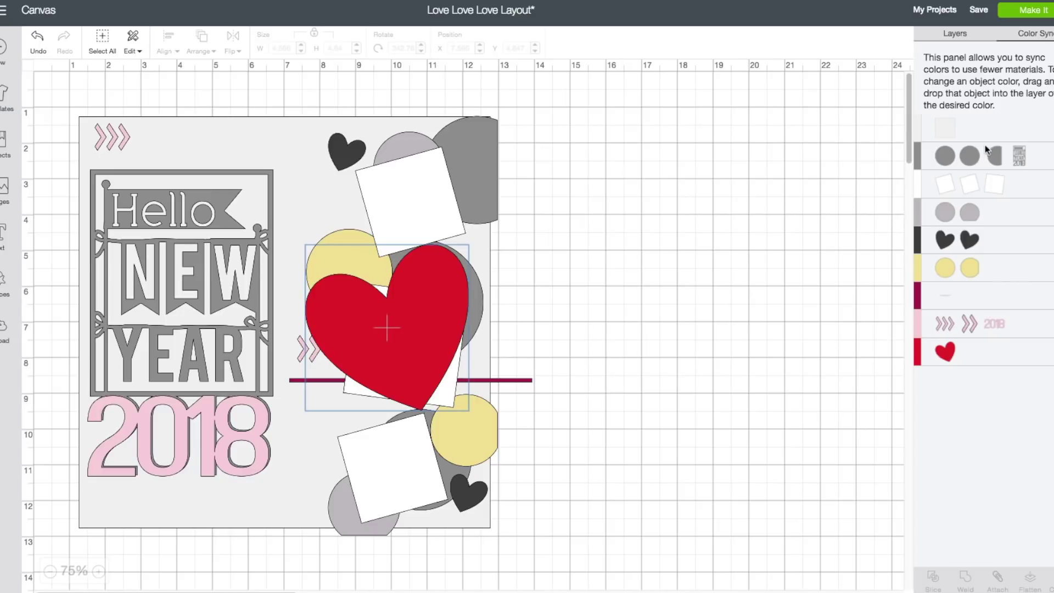
pyautogui.moveTo(949, 243); pyautogui.dragTo(946, 351)
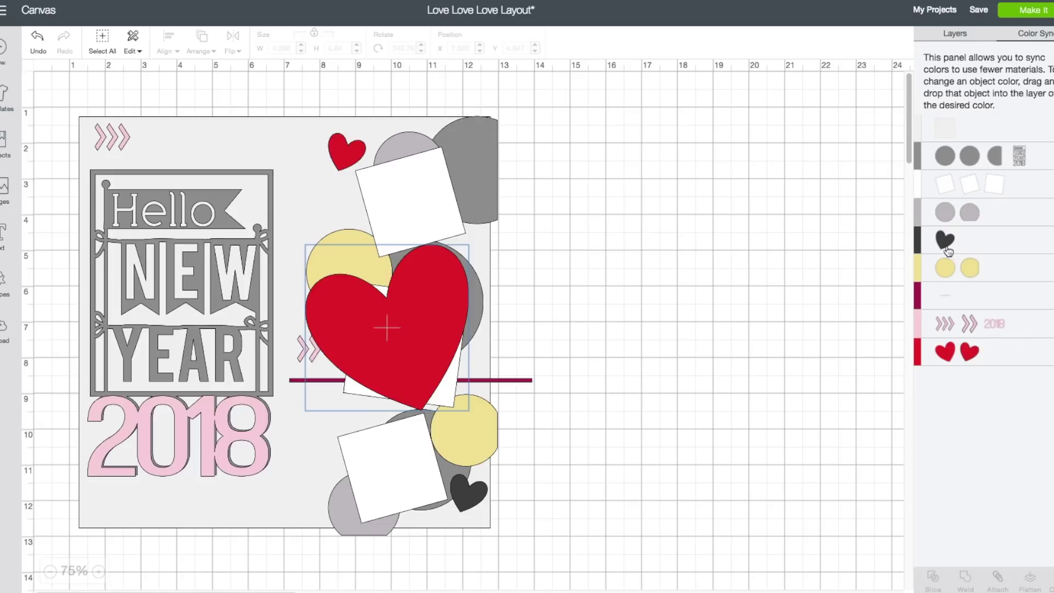
pyautogui.moveTo(949, 243); pyautogui.dragTo(945, 351)
# Move the three white note cards off the layout and reposition the large red heart at about X 7.5, Y 4.66
pyautogui.moveTo(407, 189); pyautogui.dragTo(657, 189)
pyautogui.moveTo(454, 403); pyautogui.dragTo(430, 381)
pyautogui.moveTo(455, 330); pyautogui.dragTo(689, 350)
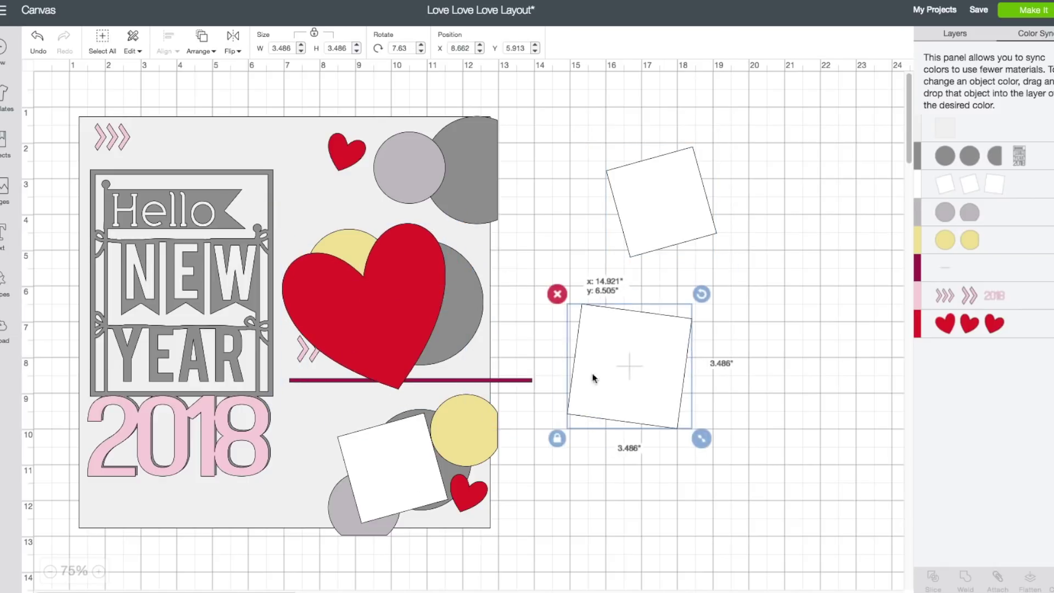
pyautogui.moveTo(422, 464); pyautogui.dragTo(789, 499)
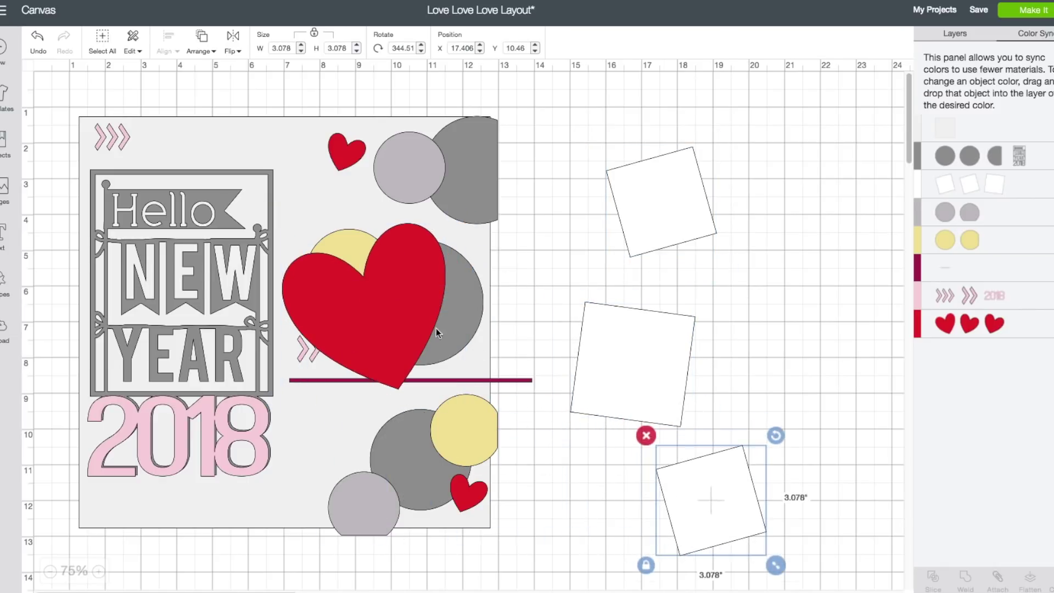
pyautogui.moveTo(435, 329); pyautogui.dragTo(444, 341)
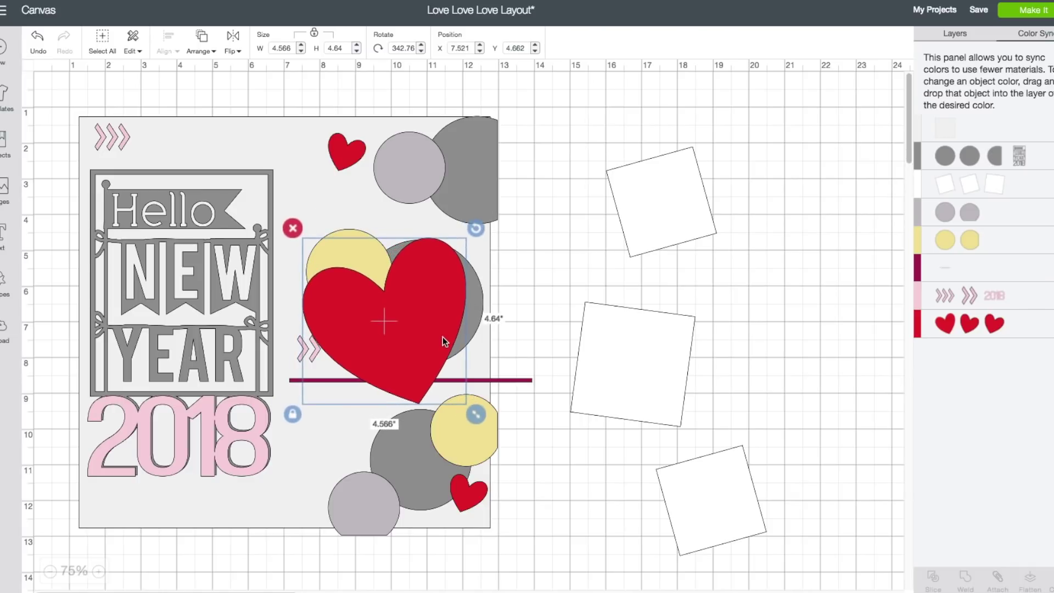
# Delete the three white note cards lying outside the layout
pyautogui.click(681, 198)
pyautogui.click(597, 137)
pyautogui.click(612, 337)
pyautogui.click(560, 293)
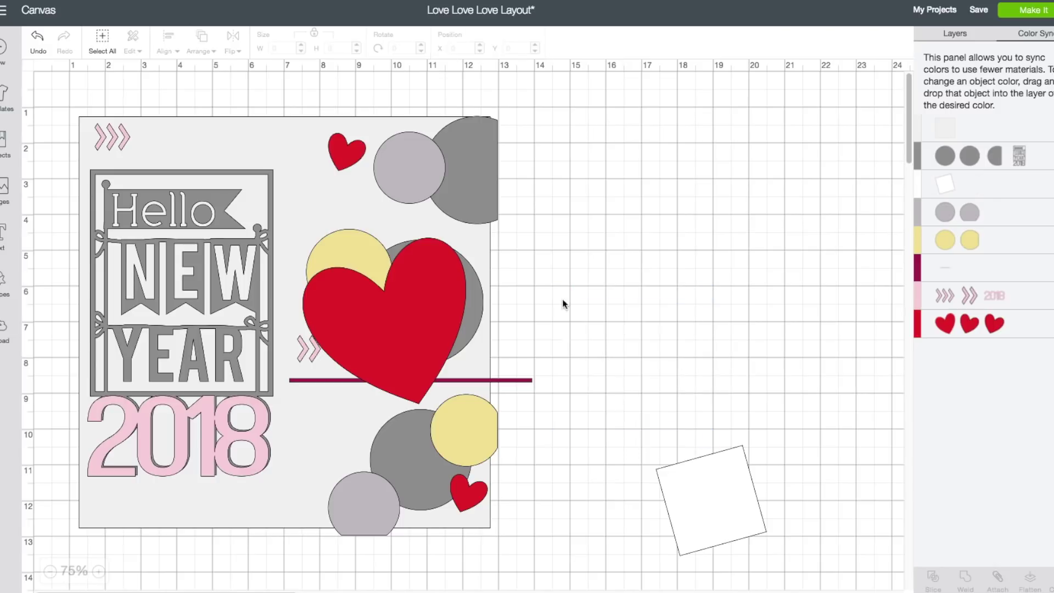
pyautogui.click(691, 484)
pyautogui.click(647, 436)
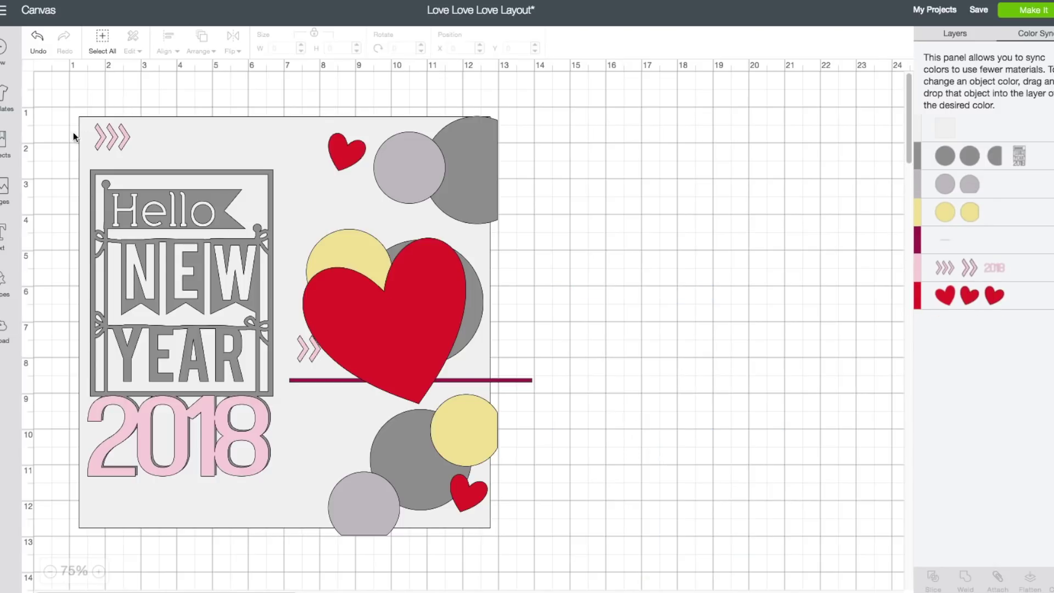
# Insert a square shape and place it on the empty canvas beside the layout at about X 13.56, Y 4.07
pyautogui.click(5, 280)
pyautogui.click(51, 190)
pyautogui.moveTo(165, 186); pyautogui.dragTo(605, 275)
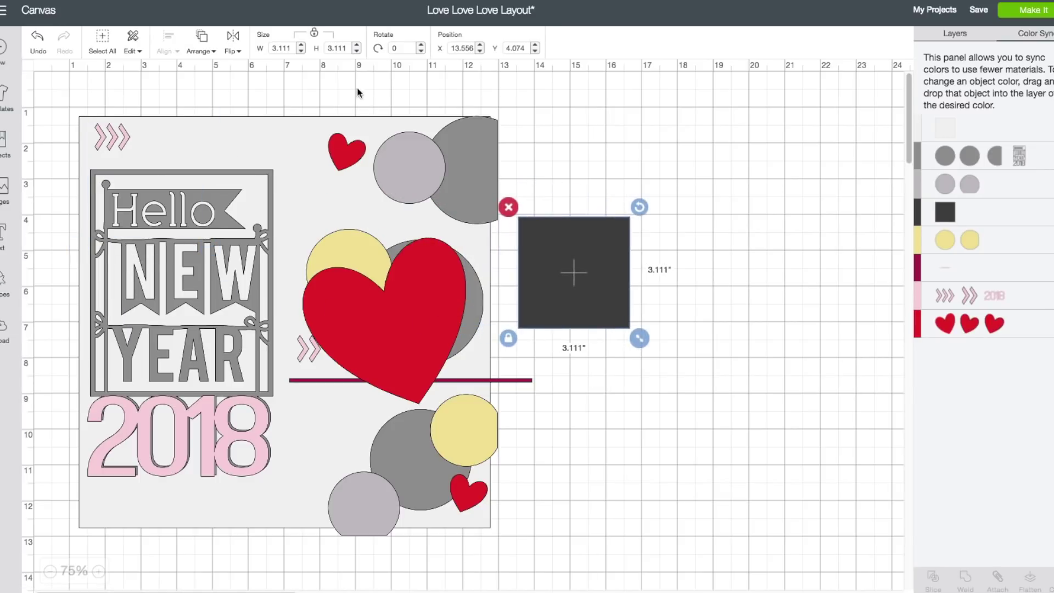
# Unlock the new square's proportions and resize it to 3.25 in wide by 4.25 in high
pyautogui.click(316, 35)
pyautogui.doubleClick(289, 48)
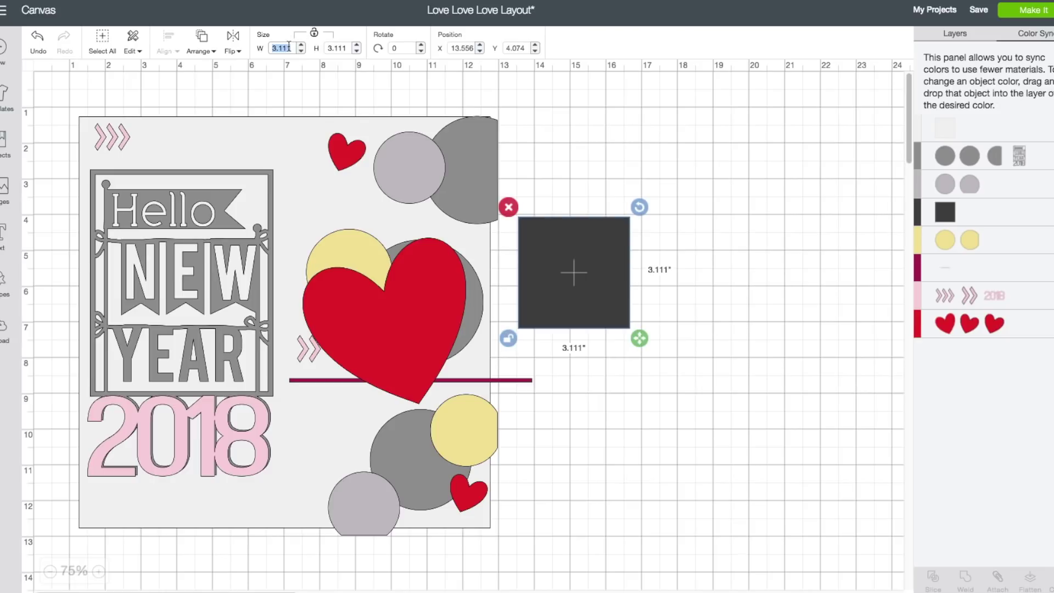
pyautogui.write('3.25')
pyautogui.press('Return')
pyautogui.doubleClick(336, 48)
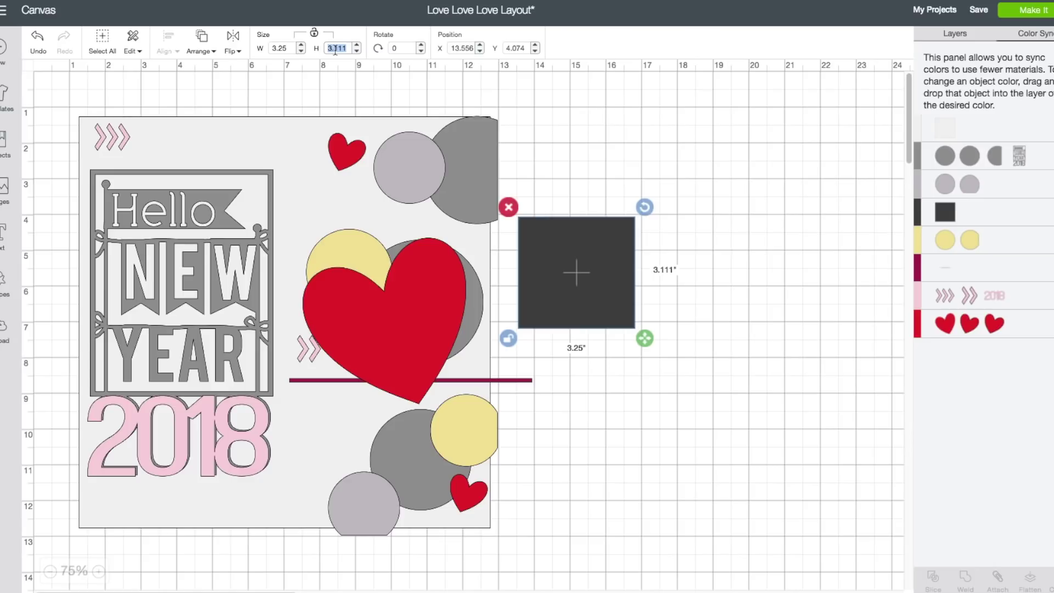
pyautogui.write('4.25')
pyautogui.press('Return')
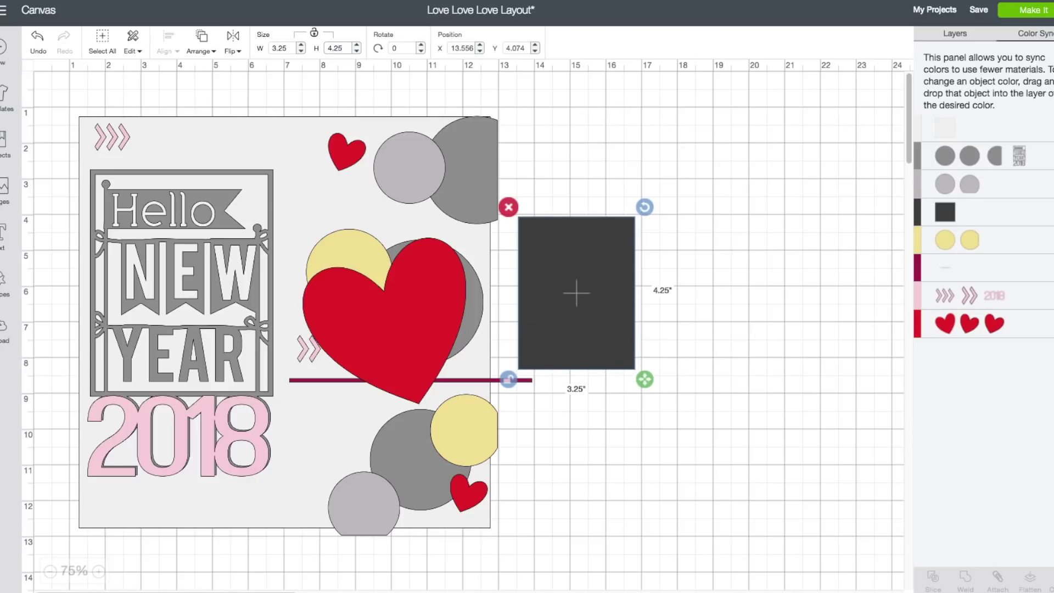
# Duplicate the dark rectangle, then place one copy over the top of the large heart and tilt it clockwise
pyautogui.rightClick(572, 270)
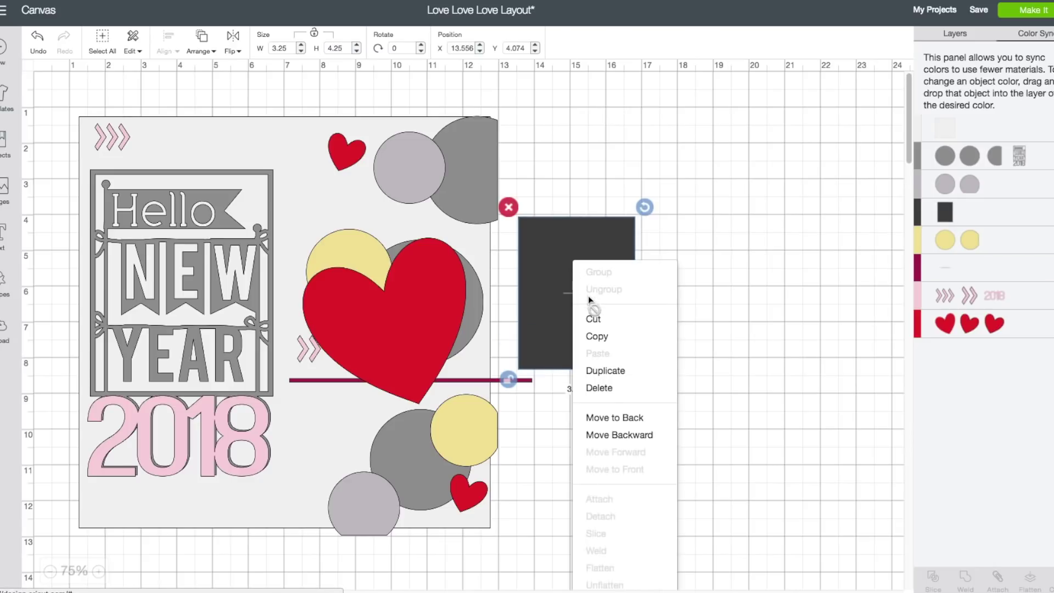
pyautogui.click(604, 369)
pyautogui.moveTo(600, 304); pyautogui.dragTo(671, 401)
pyautogui.moveTo(586, 274); pyautogui.dragTo(434, 220)
pyautogui.moveTo(483, 156); pyautogui.dragTo(487, 187)
# Place the other dark rectangle below the first at about X 8.23, Y 7.63, rotated to about 351 degrees
pyautogui.moveTo(624, 387); pyautogui.dragTo(359, 409)
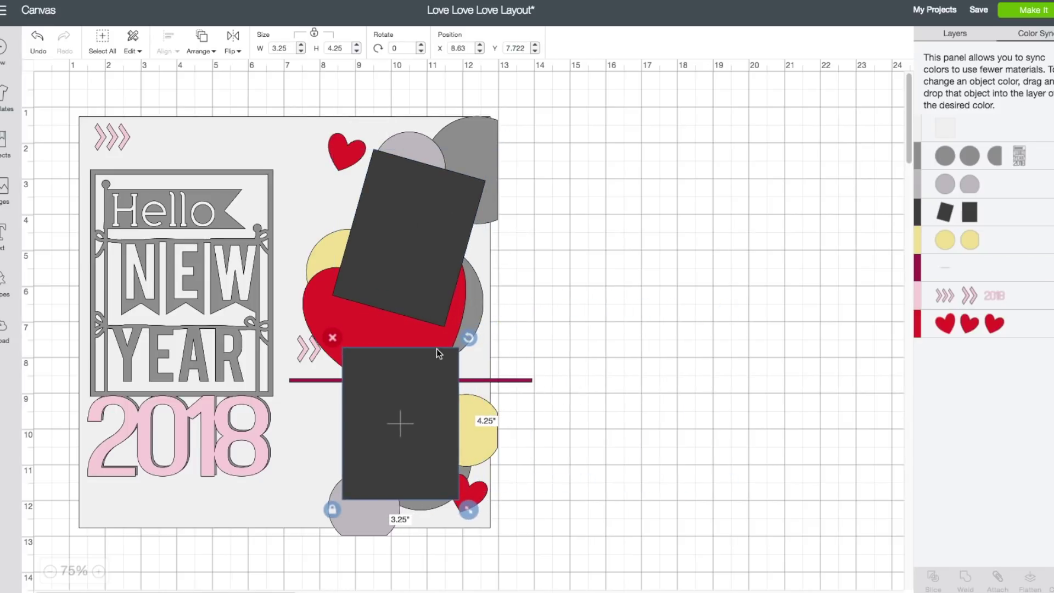
pyautogui.moveTo(466, 339); pyautogui.dragTo(453, 328)
pyautogui.moveTo(420, 382); pyautogui.dragTo(416, 388)
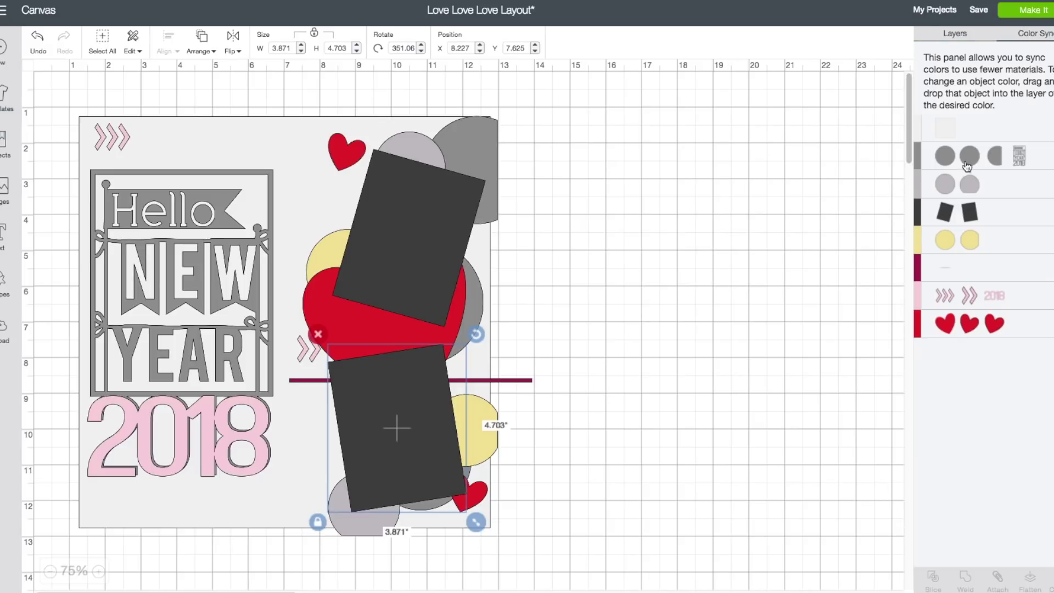
# Sync the color of both dark rectangles to the dark magenta of the thin horizontal line
pyautogui.moveTo(950, 214); pyautogui.dragTo(941, 256)
pyautogui.moveTo(951, 214); pyautogui.dragTo(943, 263)
pyautogui.click(807, 239)
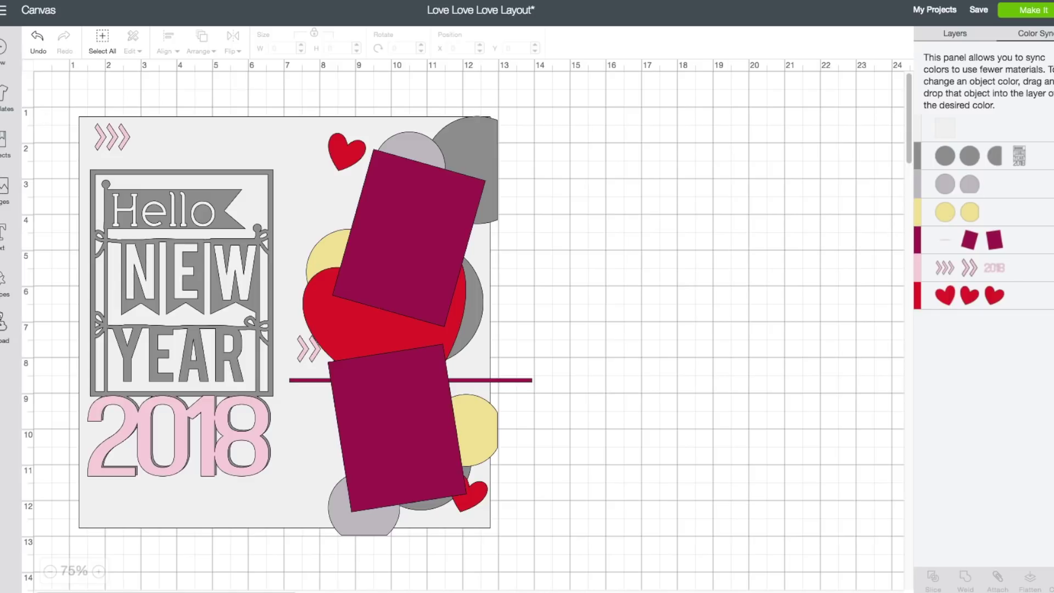
# Insert a square over the Hello New Year frame, stretch it to about 4.98 by 6.19 in, and sync its color to the yellow circles
pyautogui.click(9, 280)
pyautogui.click(55, 192)
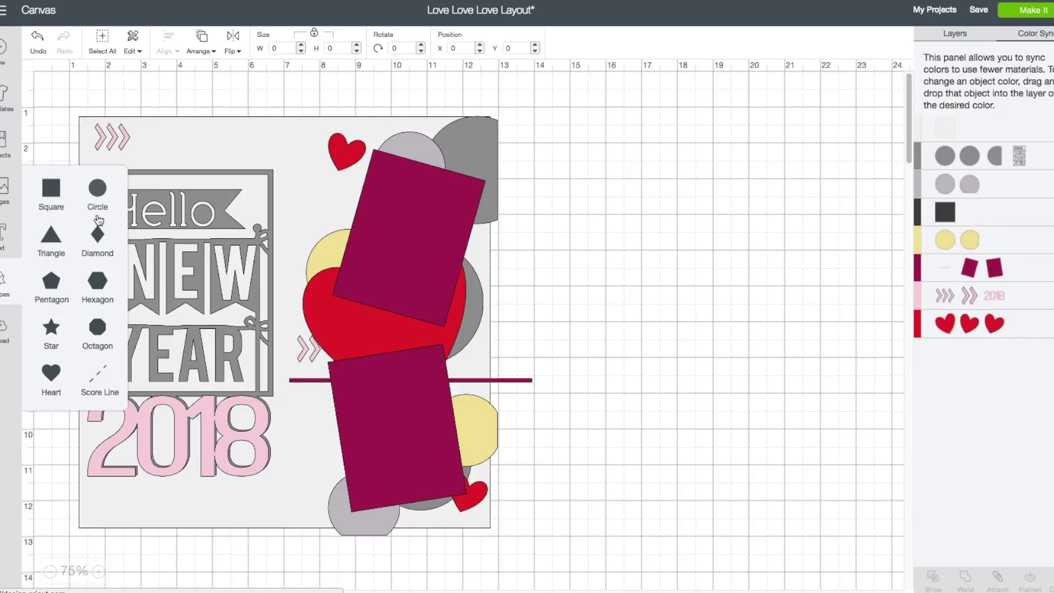
pyautogui.moveTo(186, 193); pyautogui.dragTo(166, 188)
pyautogui.click(82, 293)
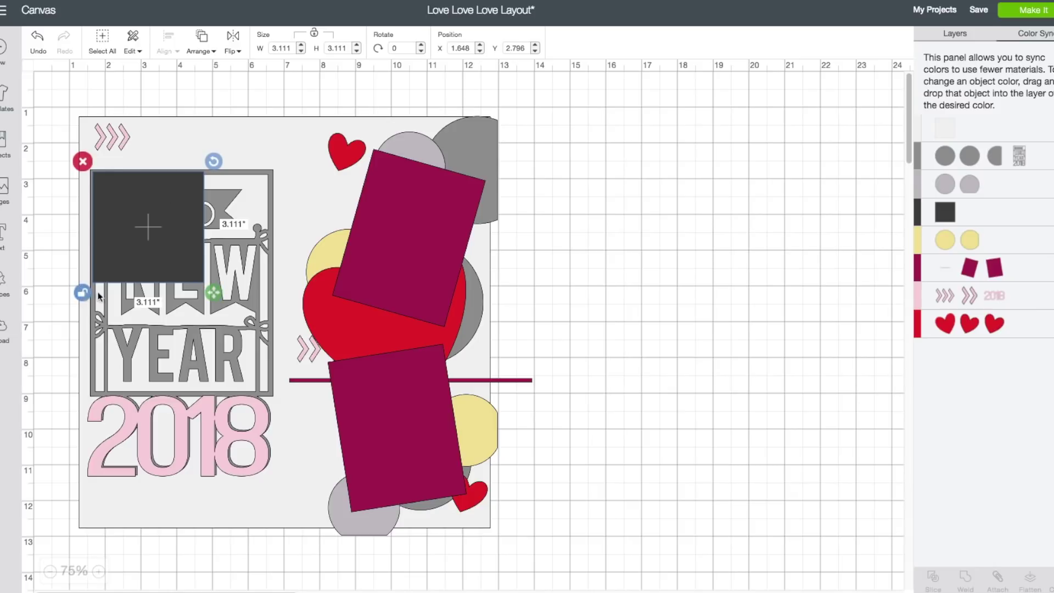
pyautogui.moveTo(212, 295); pyautogui.dragTo(275, 403)
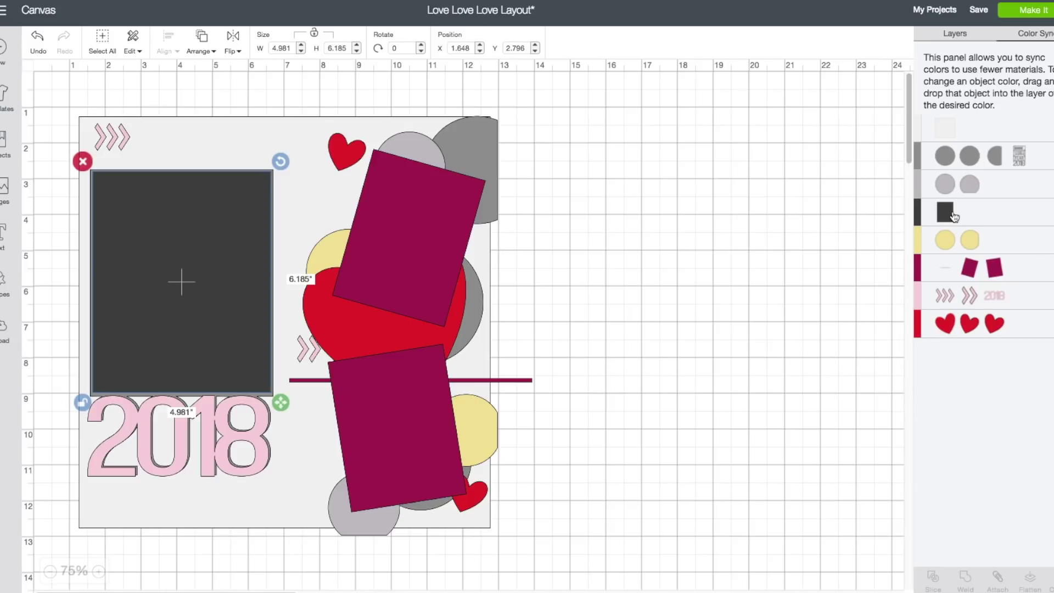
pyautogui.moveTo(948, 211); pyautogui.dragTo(946, 240)
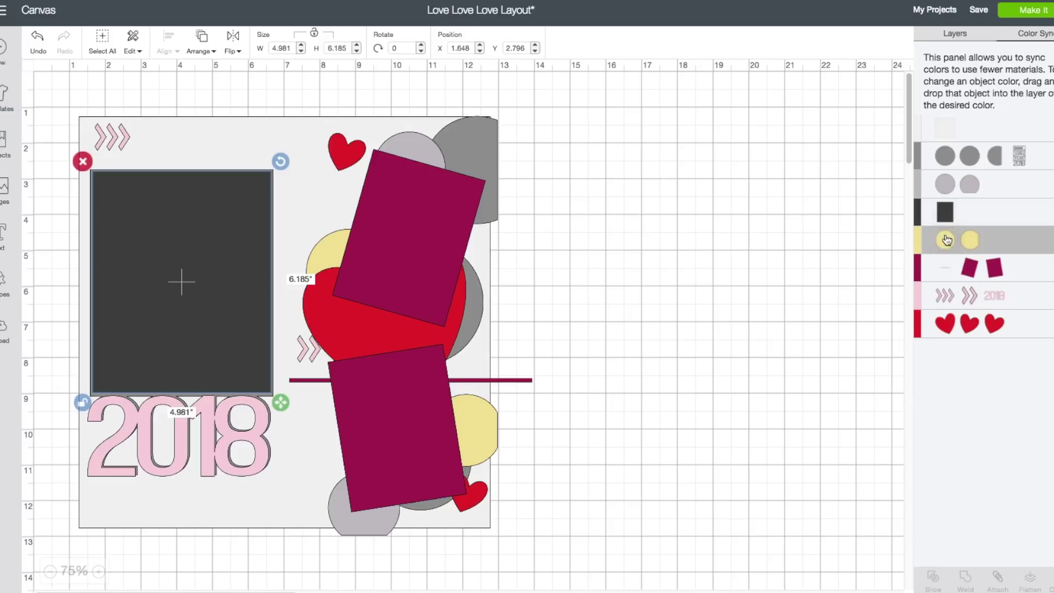
# Move the pink 2018 aside and bring the gray welded title to the front of the yellow rectangle
pyautogui.moveTo(240, 430); pyautogui.dragTo(373, 472)
pyautogui.click(130, 429)
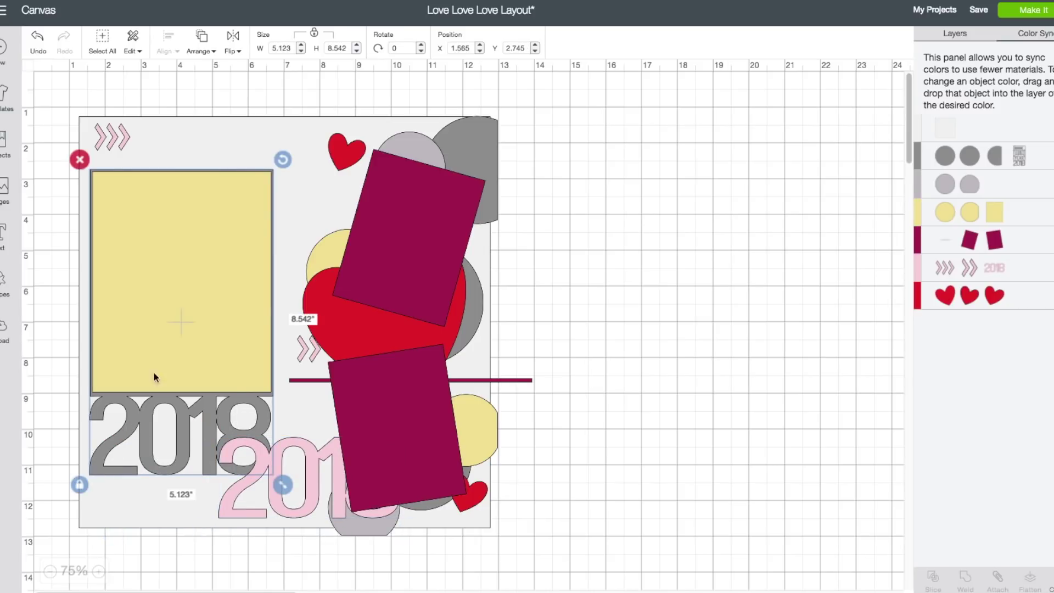
pyautogui.rightClick(137, 406)
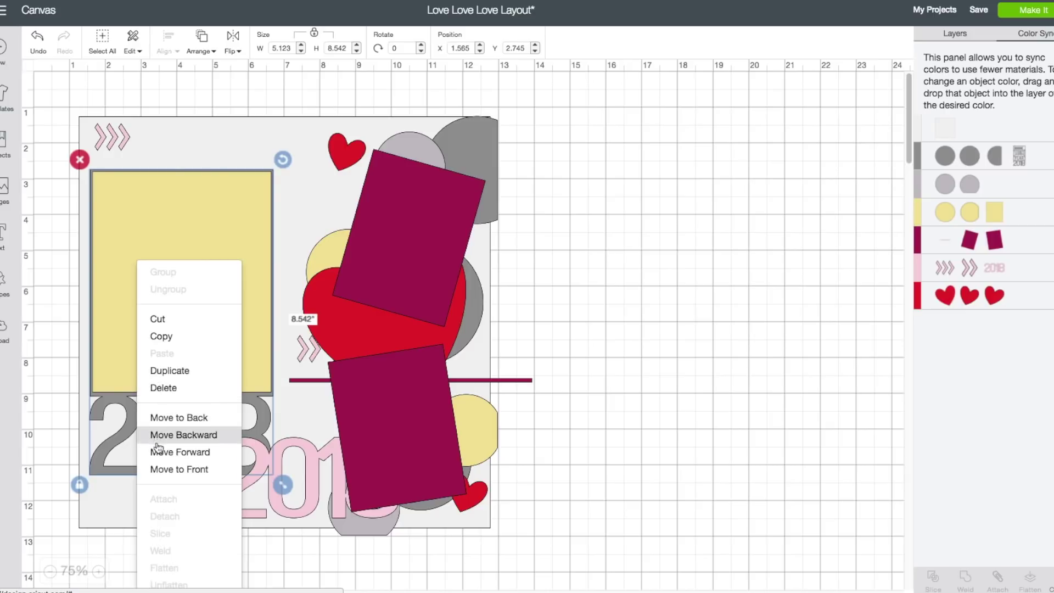
pyautogui.click(159, 471)
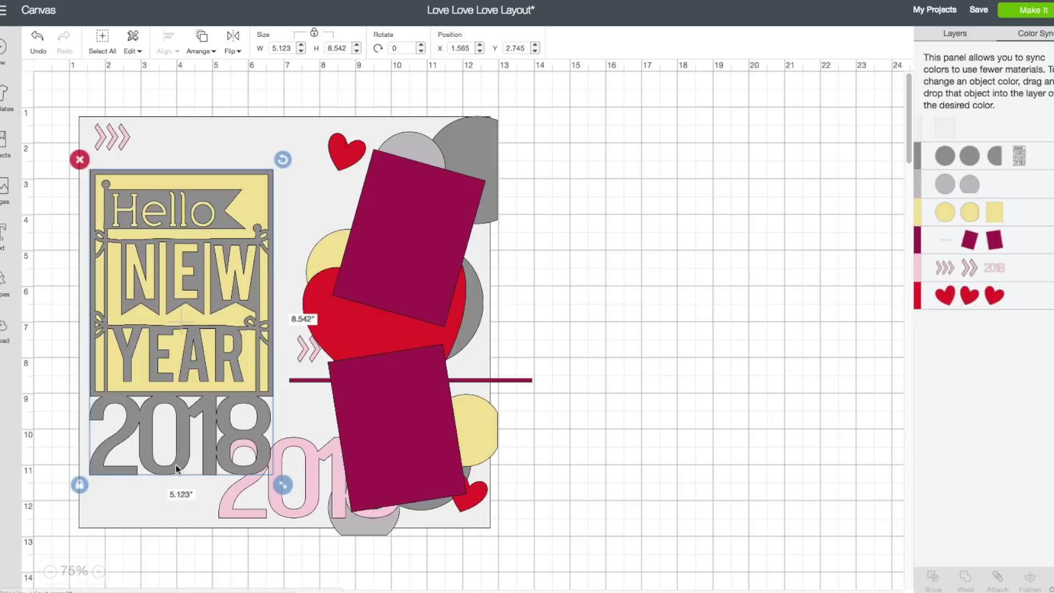
# Bring the pink 2018 to the front and reposition it over the gray 2018 at about X 1.53, Y 9
pyautogui.click(306, 452)
pyautogui.rightClick(309, 448)
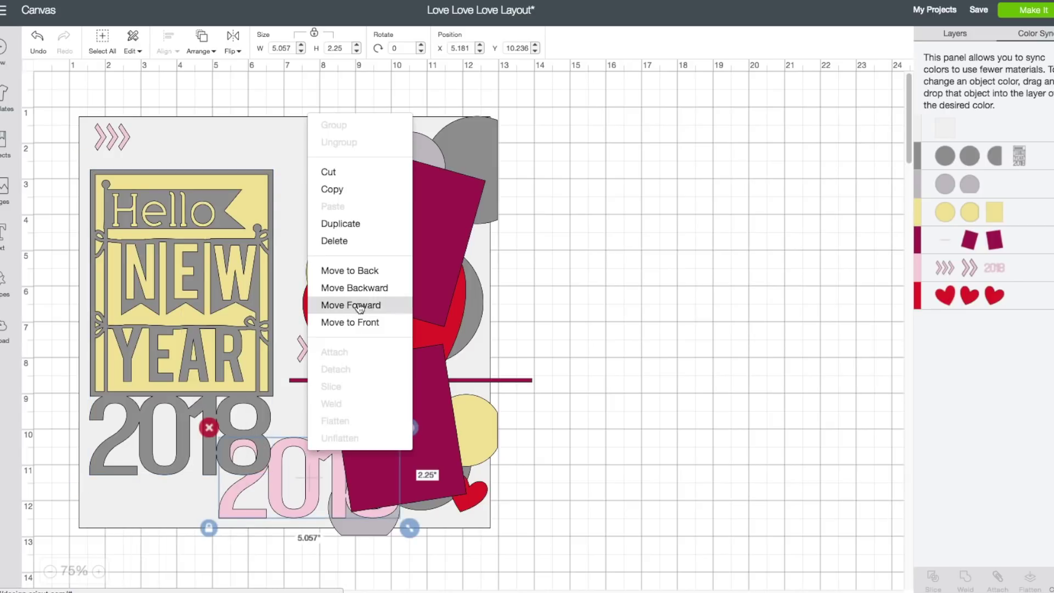
pyautogui.click(354, 323)
pyautogui.moveTo(288, 443); pyautogui.dragTo(186, 412)
pyautogui.moveTo(176, 407); pyautogui.dragTo(179, 405)
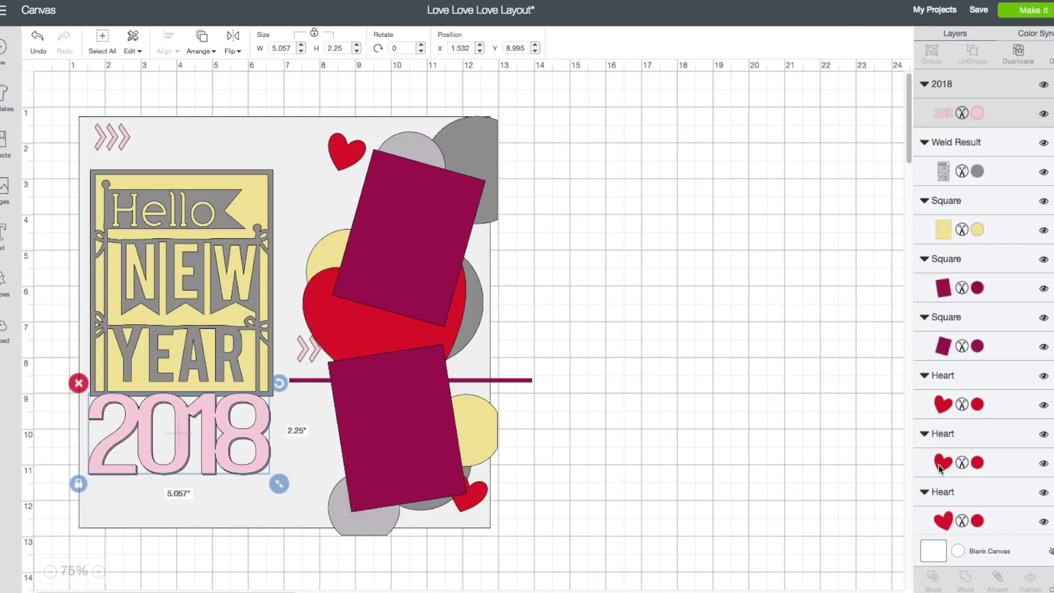
# Recolor the large light gray background square with the basic color white (#FFFFFF)
pyautogui.click(312, 134)
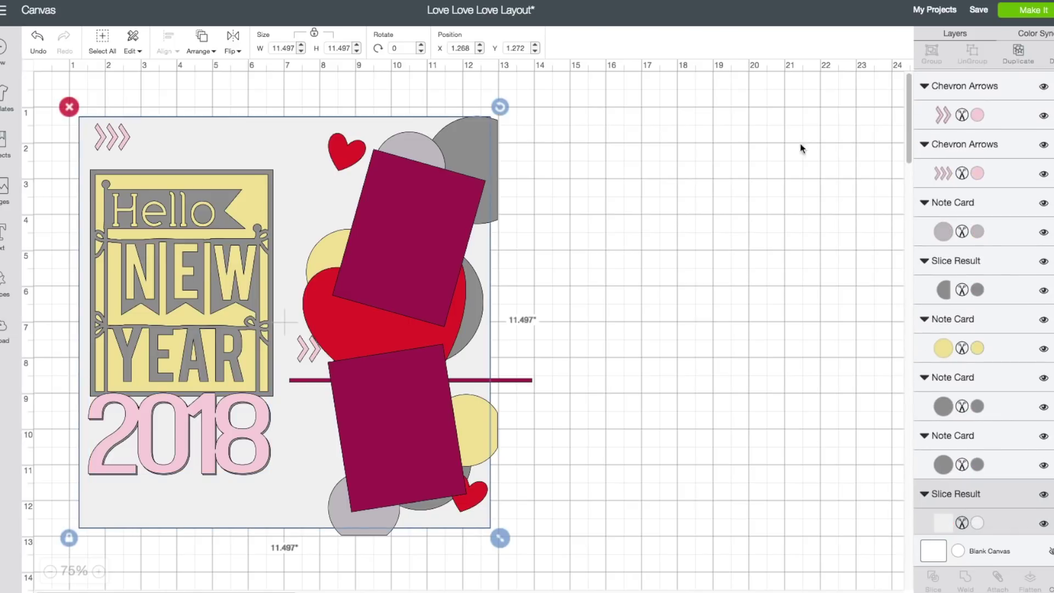
pyautogui.click(944, 520)
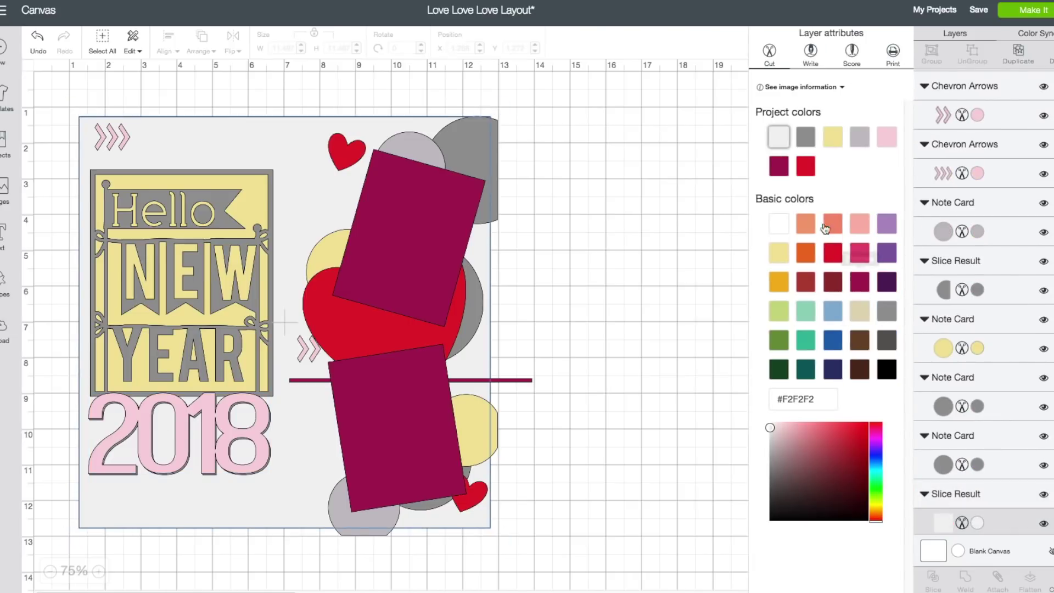
pyautogui.click(783, 223)
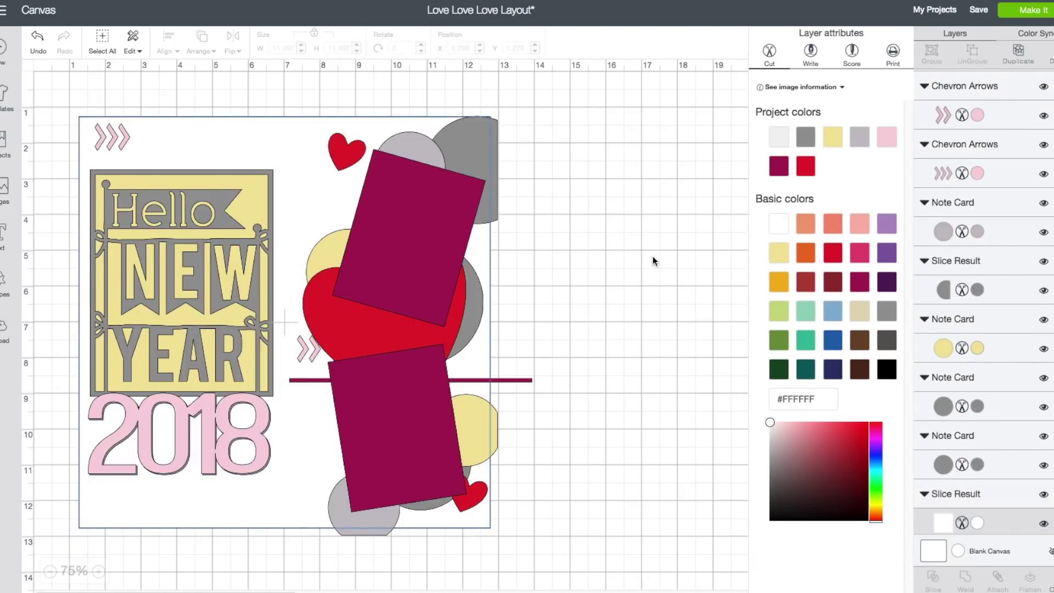
pyautogui.click(684, 249)
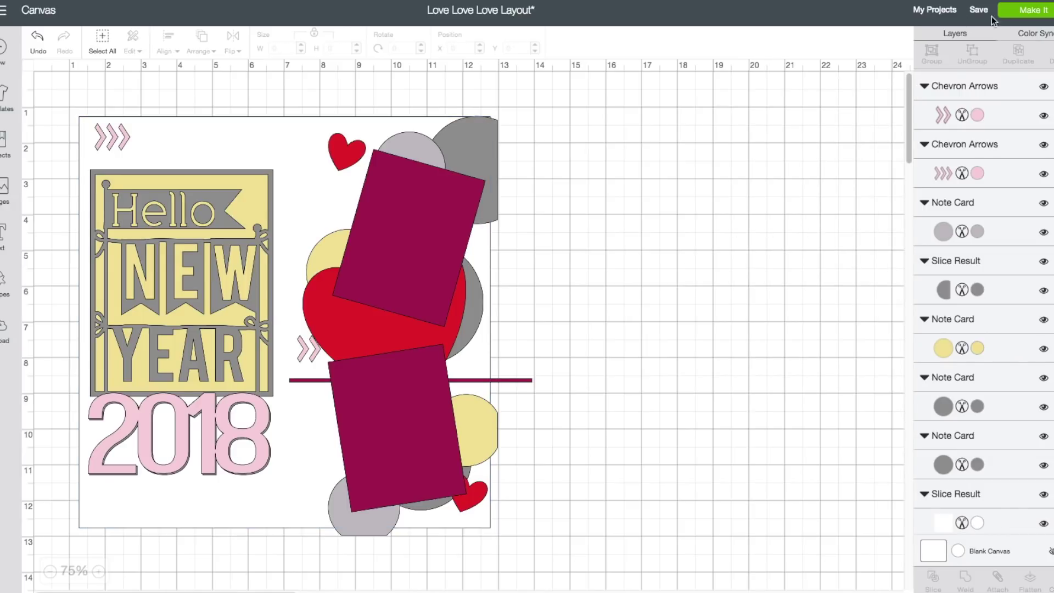
# Send the layout to mat preparation, review the cutting mats through mat 7, and continue to the machine connection stage
pyautogui.click(1025, 12)
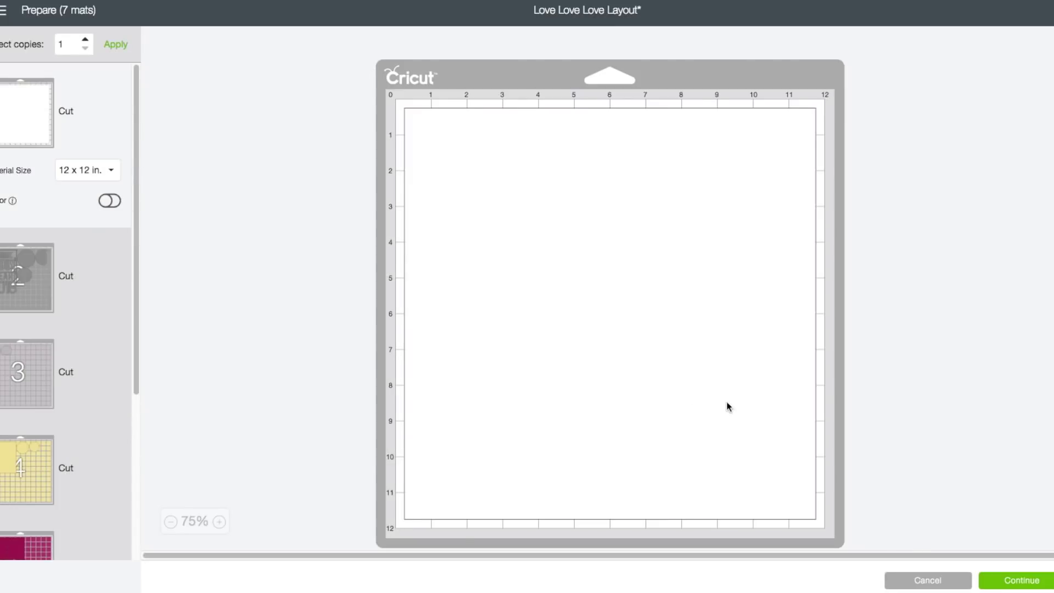
pyautogui.click(26, 291)
pyautogui.click(27, 377)
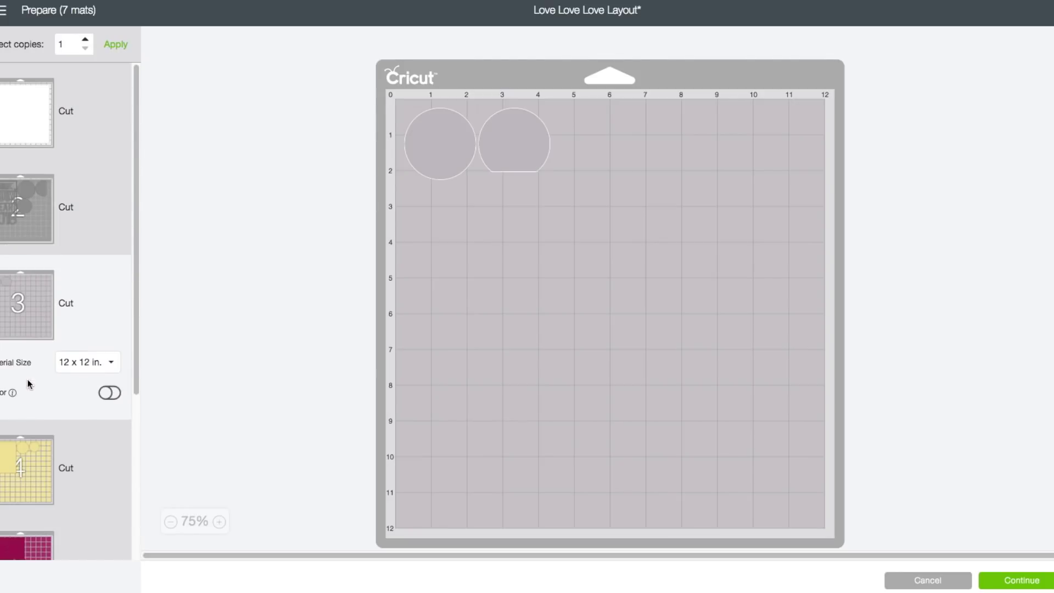
pyautogui.click(31, 462)
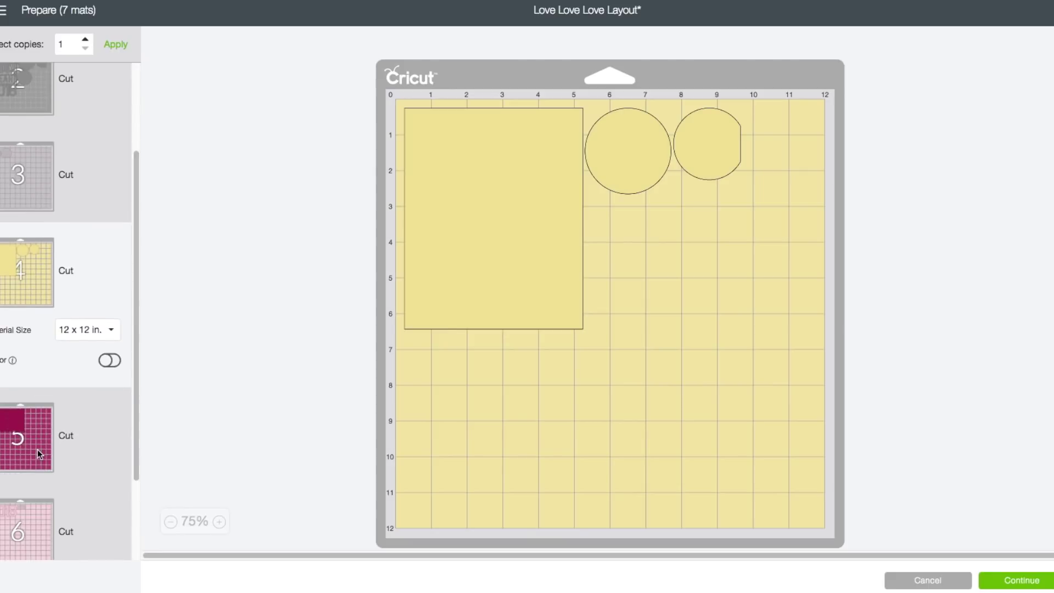
pyautogui.click(38, 430)
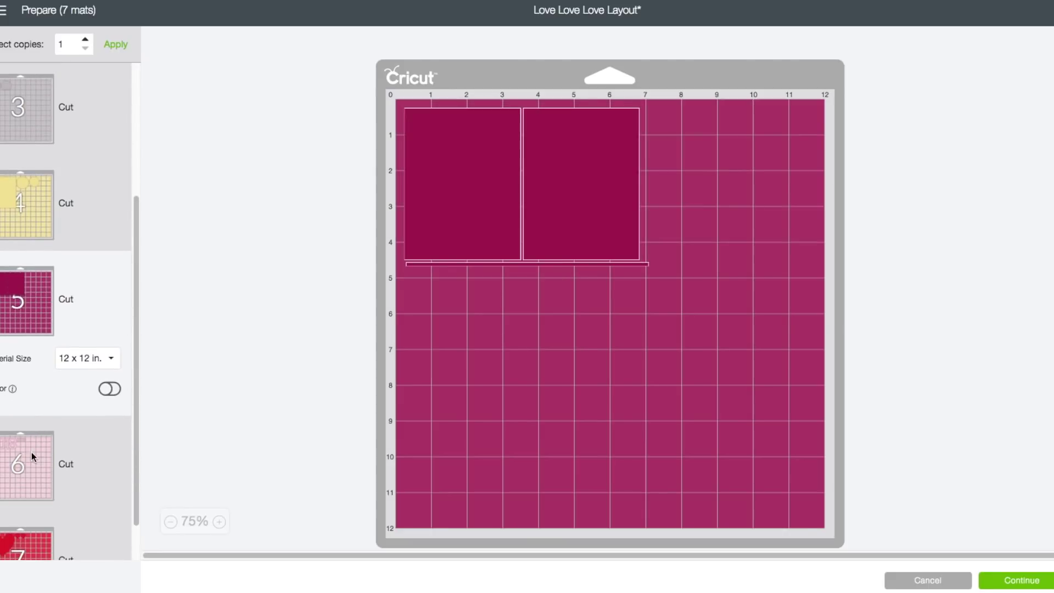
pyautogui.click(32, 453)
pyautogui.click(32, 484)
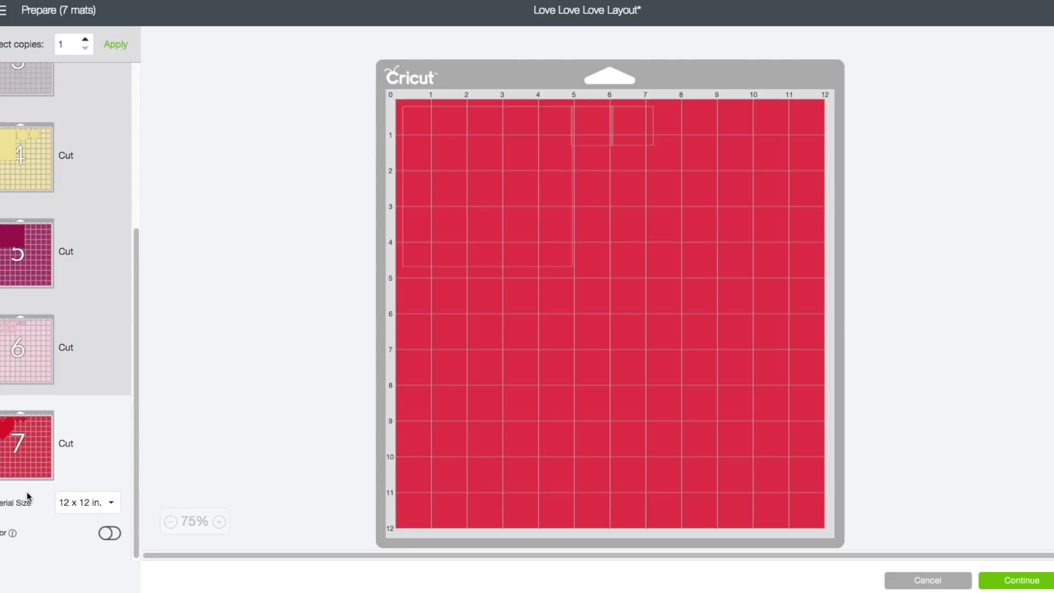
pyautogui.click(1003, 581)
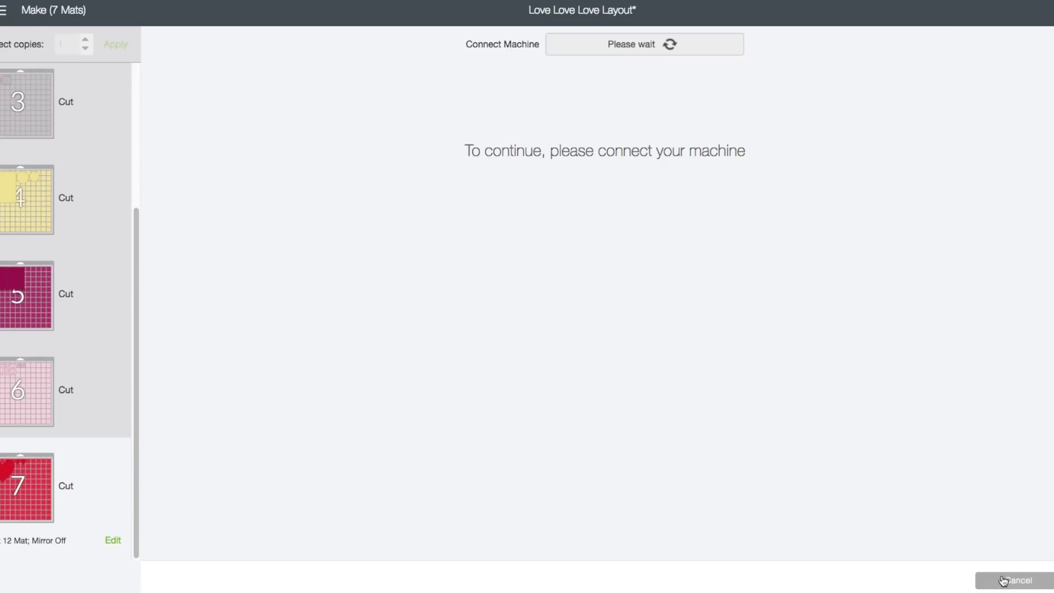